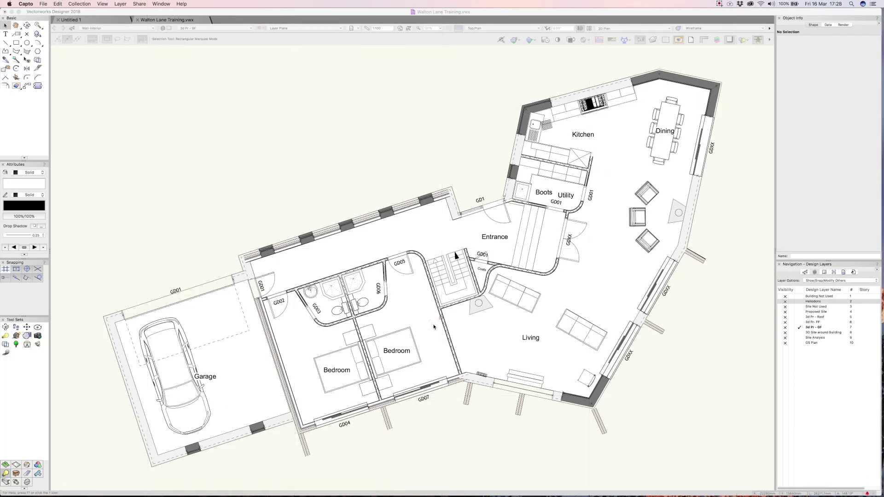
{"action": "left_click", "coordinate": [421, 147]}
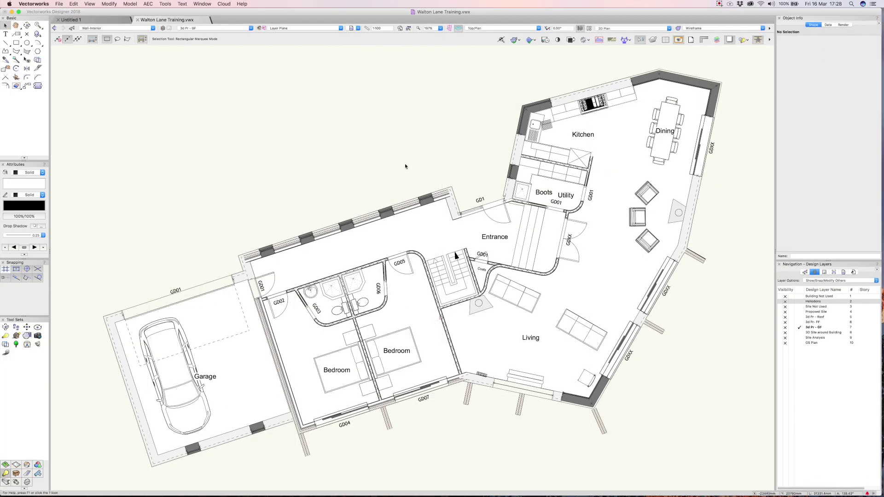
{"action": "scroll", "coordinate": [405, 186], "scroll_direction": "down", "scroll_amount": 2}
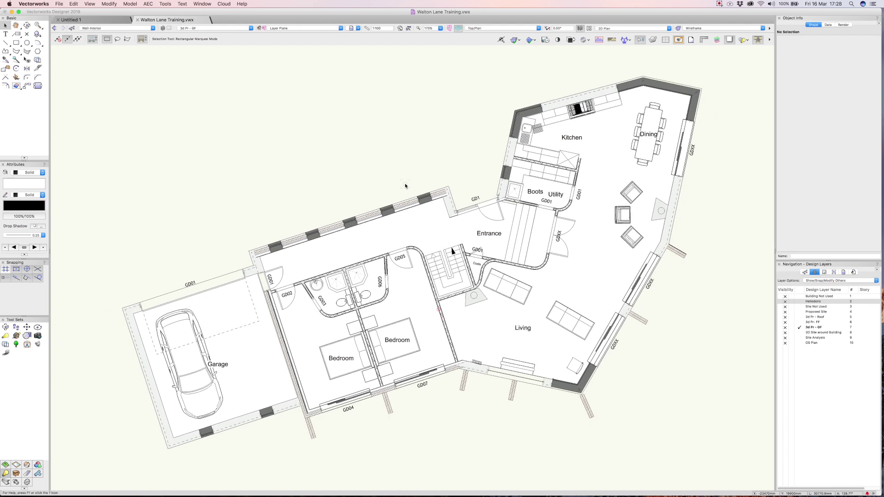
{"action": "scroll", "coordinate": [405, 185], "scroll_direction": "down", "scroll_amount": 1}
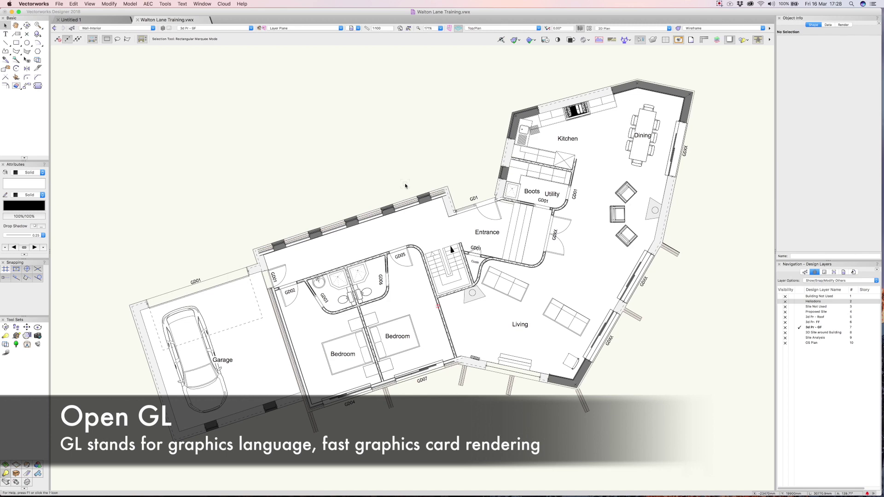
{"action": "scroll", "coordinate": [406, 185], "scroll_direction": "up", "scroll_amount": 5}
{"action": "scroll", "coordinate": [405, 185], "scroll_direction": "down", "scroll_amount": 4}
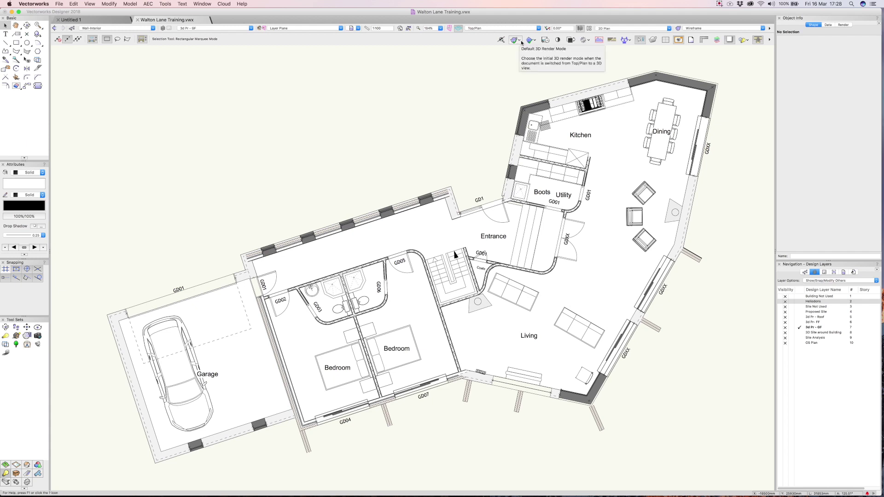
Set the default 3D render mode to Wireframe and check it in the Front, Left Isometric and Right Isometric views.
{"action": "left_click", "coordinate": [769, 40]}
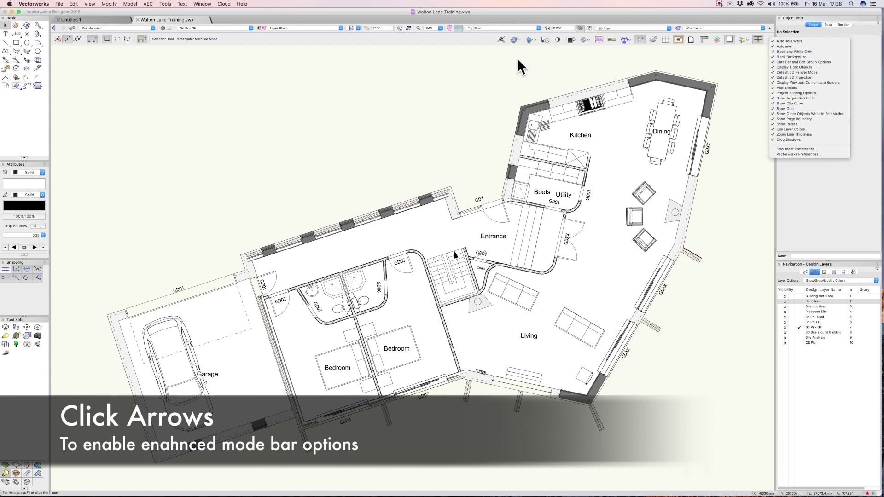
{"action": "left_click", "coordinate": [547, 60]}
{"action": "left_click", "coordinate": [518, 42]}
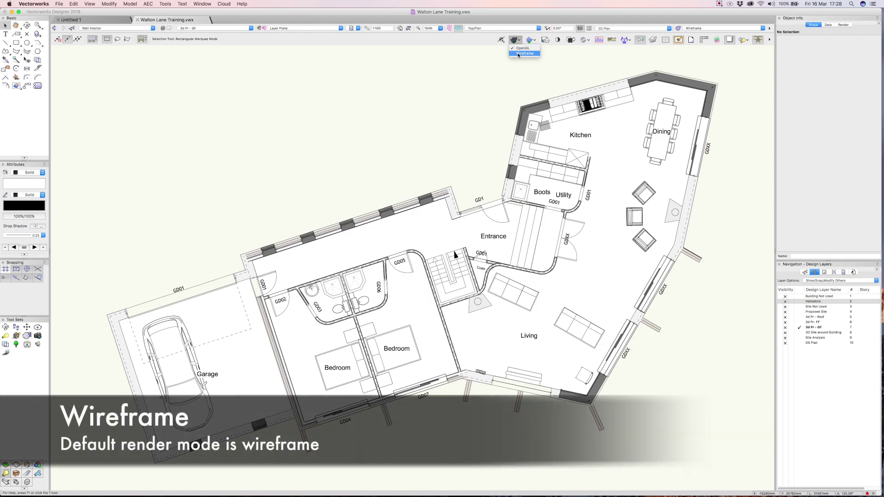
{"action": "left_click", "coordinate": [519, 54]}
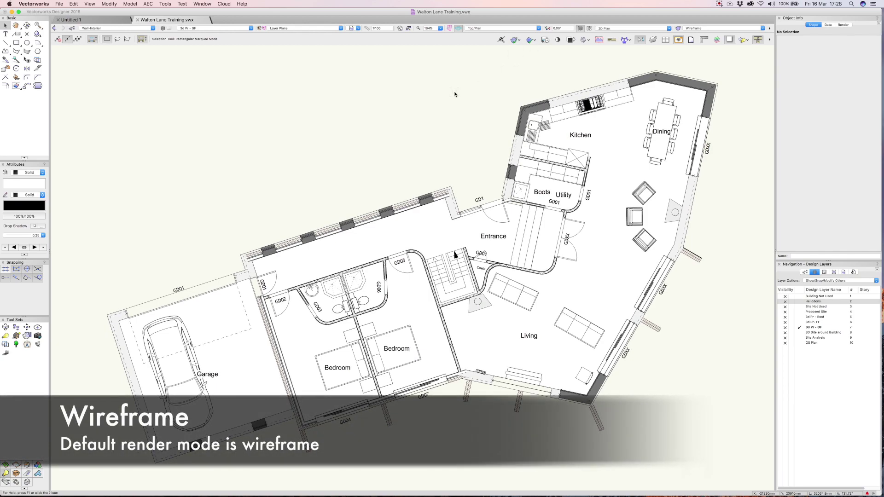
{"action": "key", "text": "KP_3"}
{"action": "key", "text": "KP_2"}
{"action": "key", "text": "KP_1"}
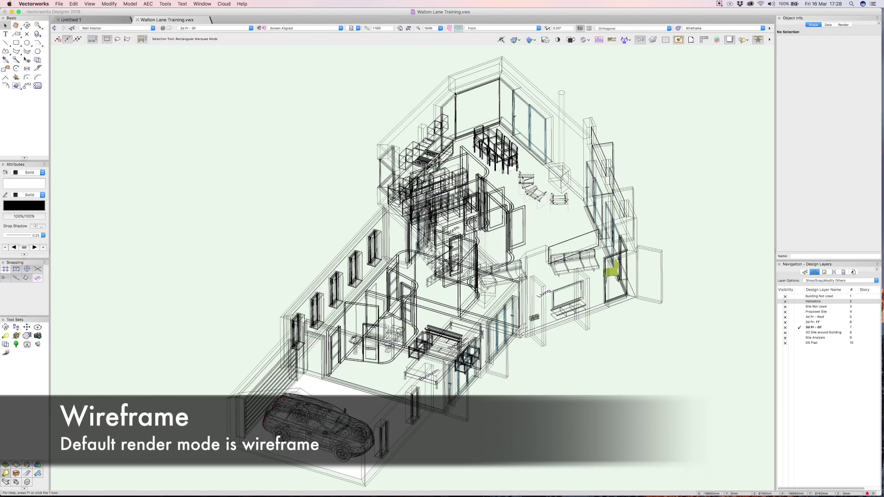
{"action": "key", "text": "KP_3"}
Return to Top/Plan, set the default 3D render mode to OpenGL and show the Right Isometric view.
{"action": "key", "text": "KP_0"}
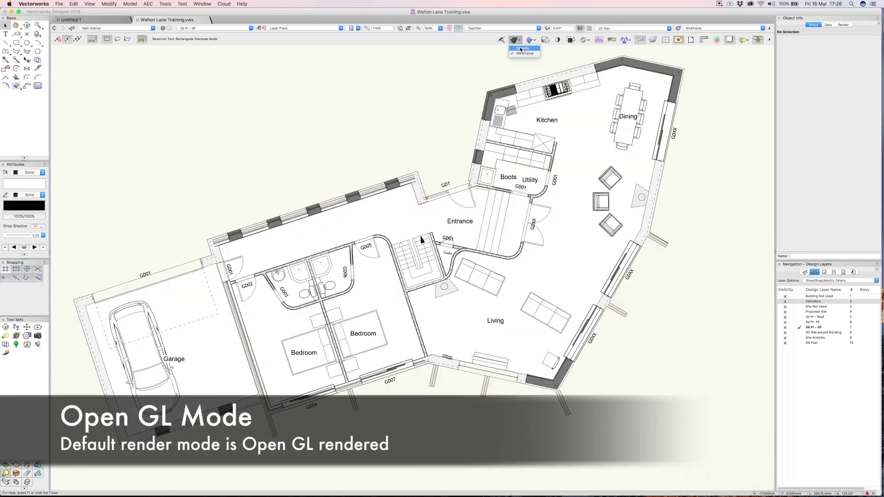
{"action": "key", "text": "KP_3"}
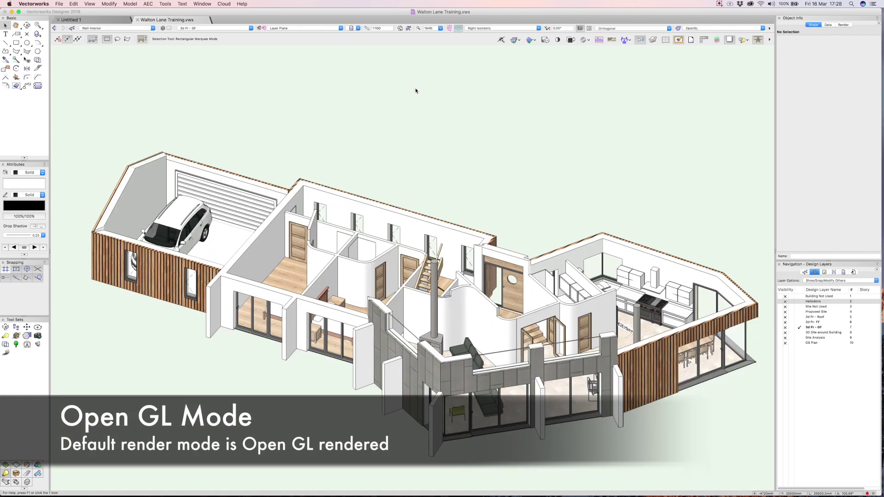
View the house model from the standard views, including Top, Right Rear Isometric and Right Isometric.
{"action": "left_click", "coordinate": [528, 29]}
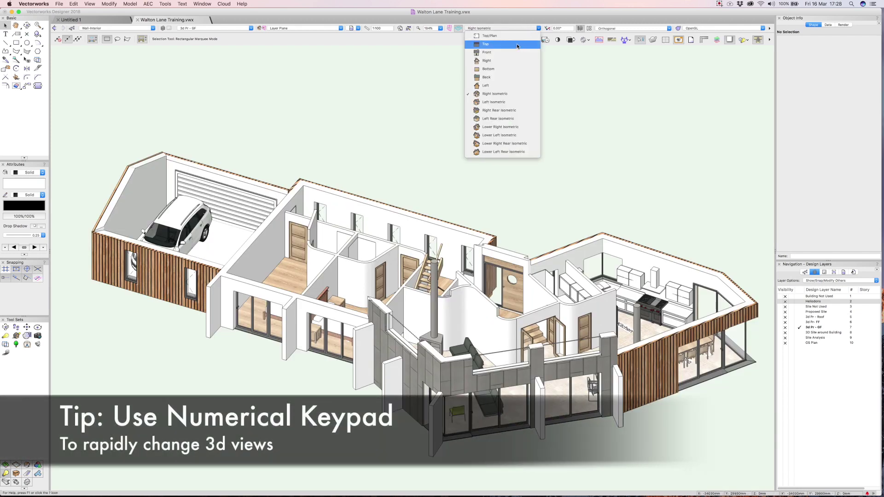
{"action": "key", "text": "KP_9"}
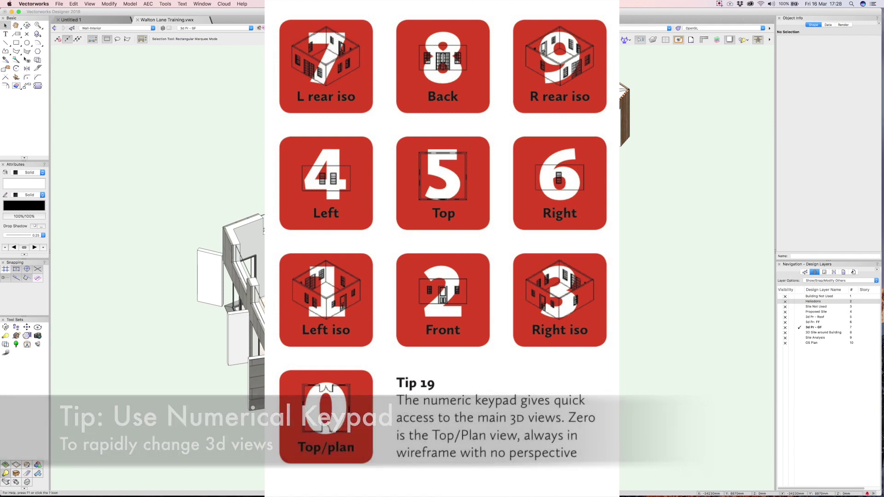
{"action": "left_click", "coordinate": [491, 31]}
{"action": "left_click", "coordinate": [491, 31]}
{"action": "left_click", "coordinate": [490, 31]}
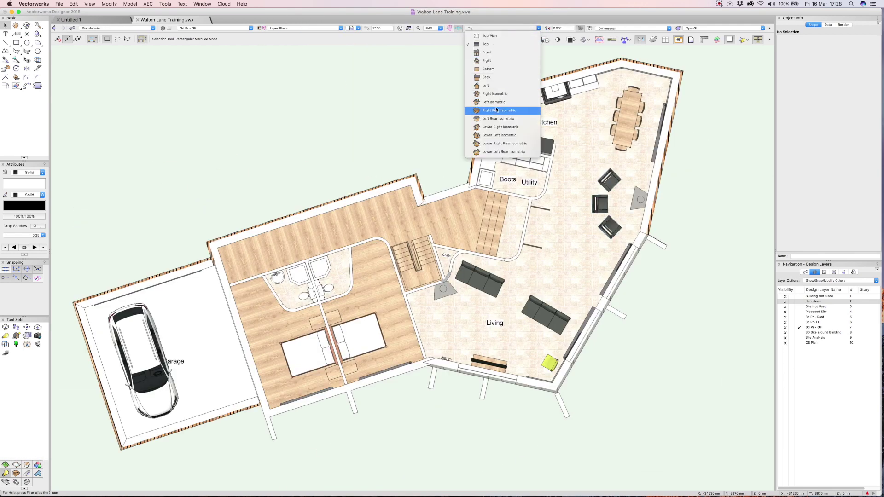
{"action": "left_click", "coordinate": [496, 110]}
{"action": "left_click", "coordinate": [491, 28]}
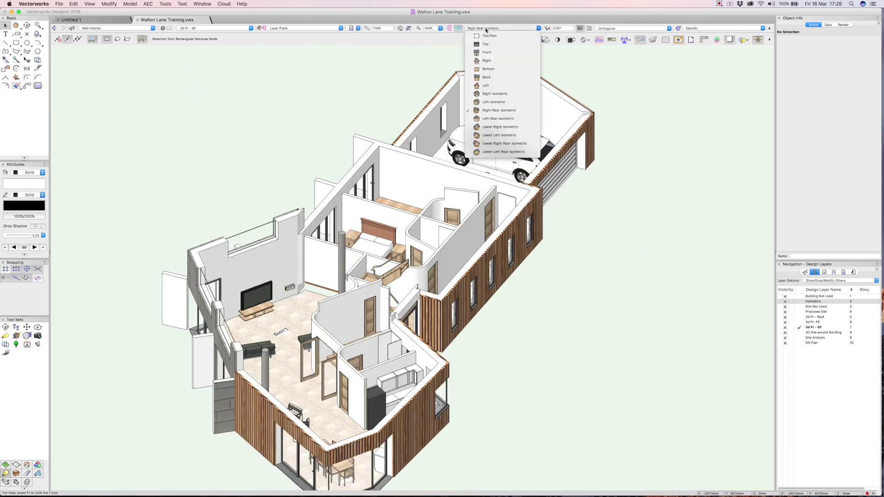
{"action": "left_click", "coordinate": [502, 37]}
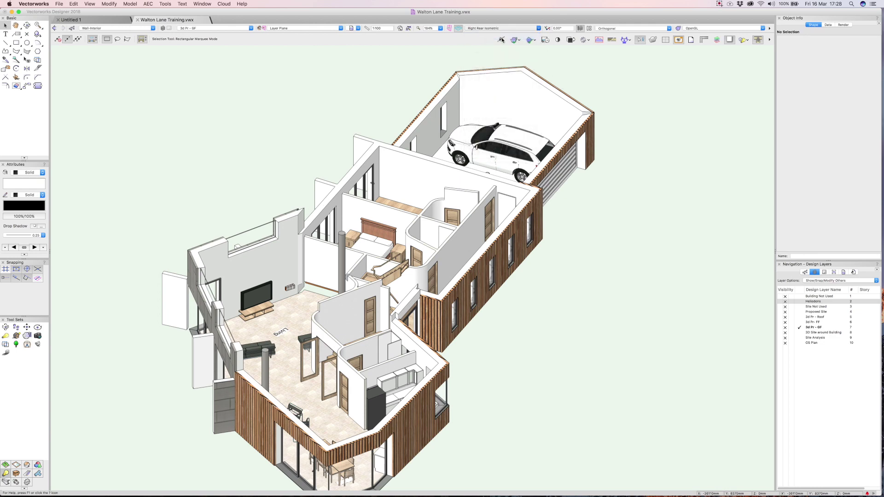
{"action": "key", "text": "3"}
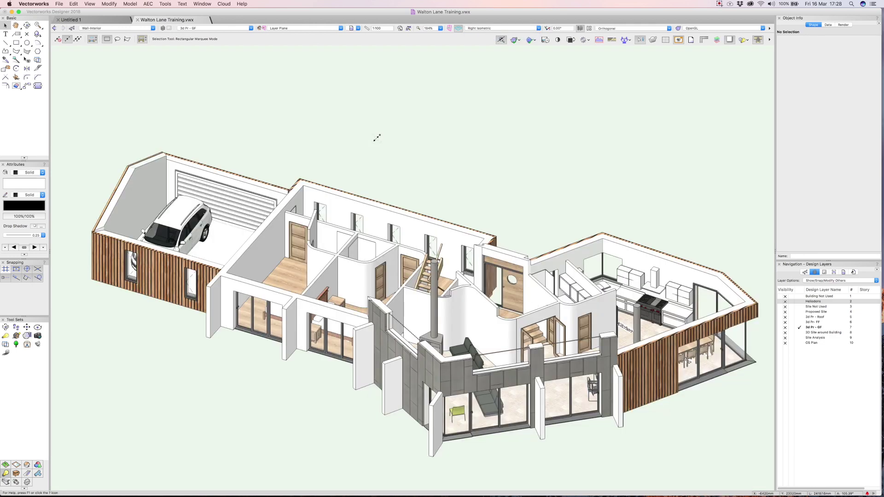
Set the default 3D projection to Normal Perspective and check it by going from Top/Plan to the Right Isometric and Right views.
{"action": "left_click", "coordinate": [534, 41]}
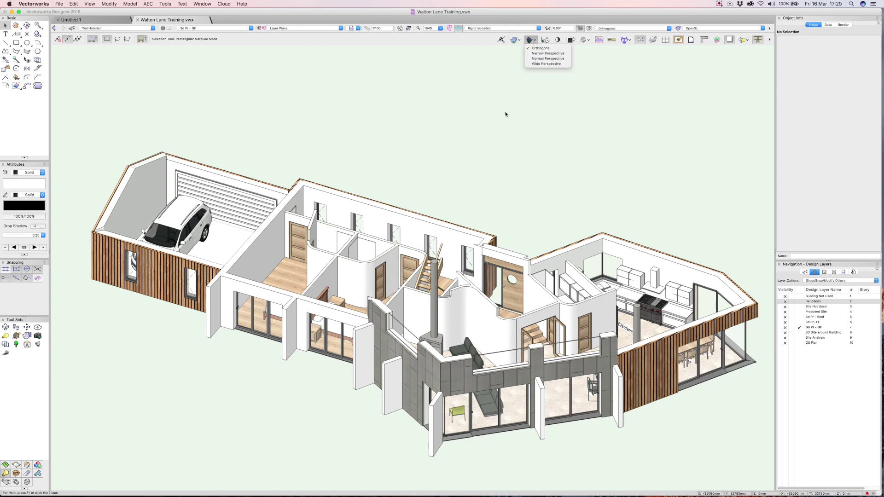
{"action": "left_click", "coordinate": [537, 42]}
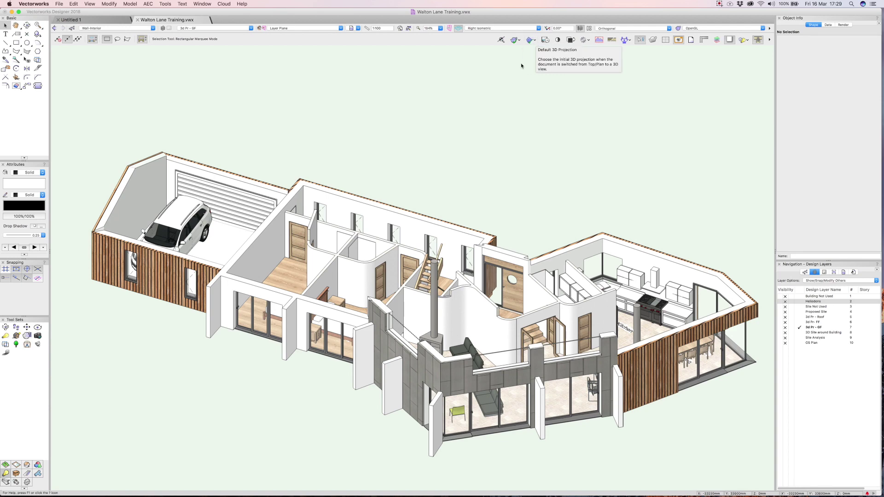
{"action": "key", "text": "0"}
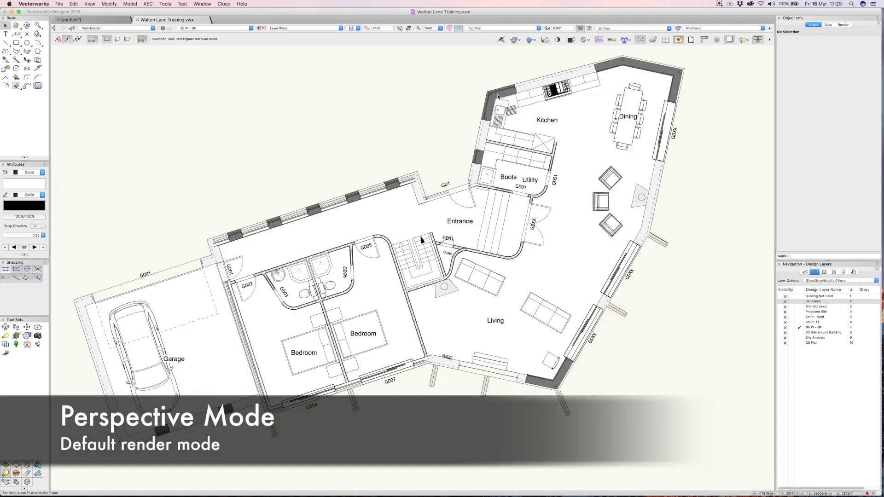
{"action": "key", "text": "3"}
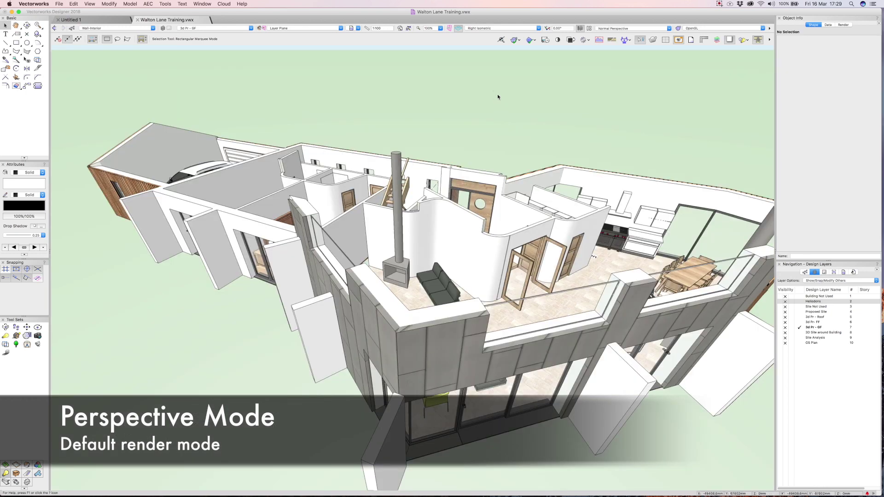
{"action": "key", "text": "6"}
{"action": "key", "text": "3"}
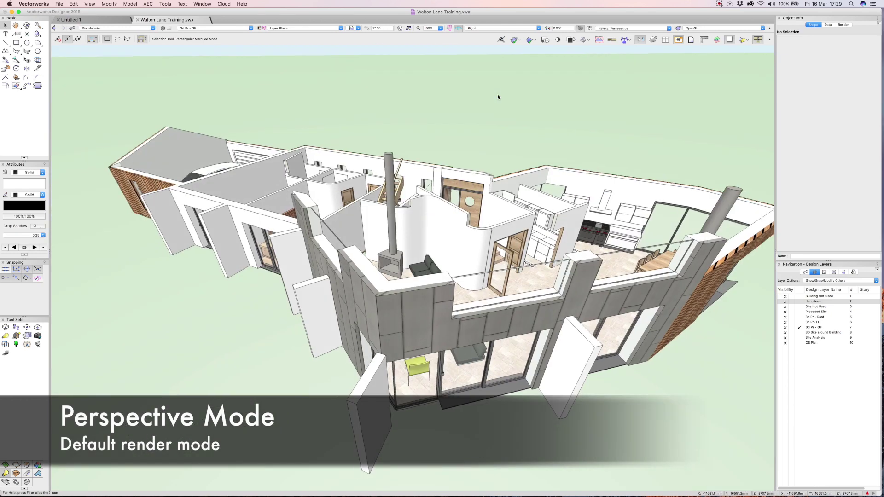
{"action": "key", "text": "shift+c"}
{"action": "mouse_move", "coordinate": [414, 258]}
{"action": "left_mouse_down"}
{"action": "mouse_move", "coordinate": [383, 263]}
{"action": "mouse_move", "coordinate": [426, 257]}
{"action": "left_mouse_up"}
Set the default 3D projection to Orthogonal and switch from Top/Plan to the Right Isometric view.
{"action": "left_click", "coordinate": [531, 40]}
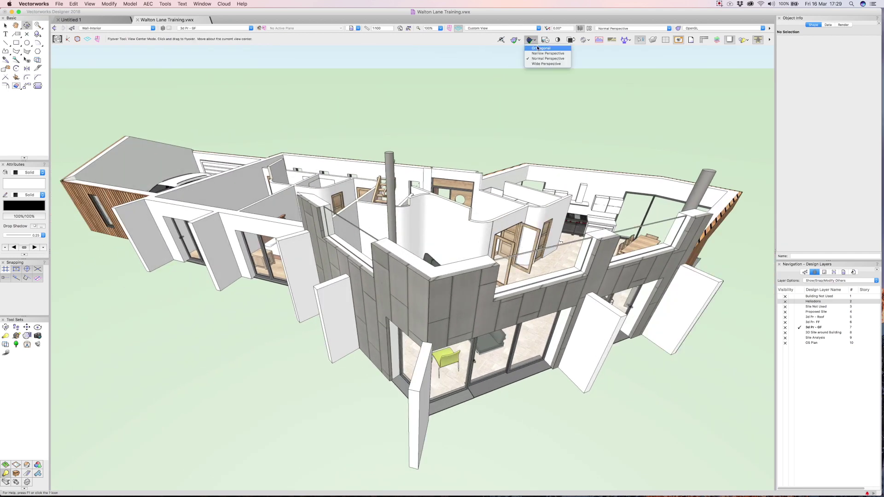
{"action": "left_click", "coordinate": [514, 66]}
{"action": "key", "text": "x"}
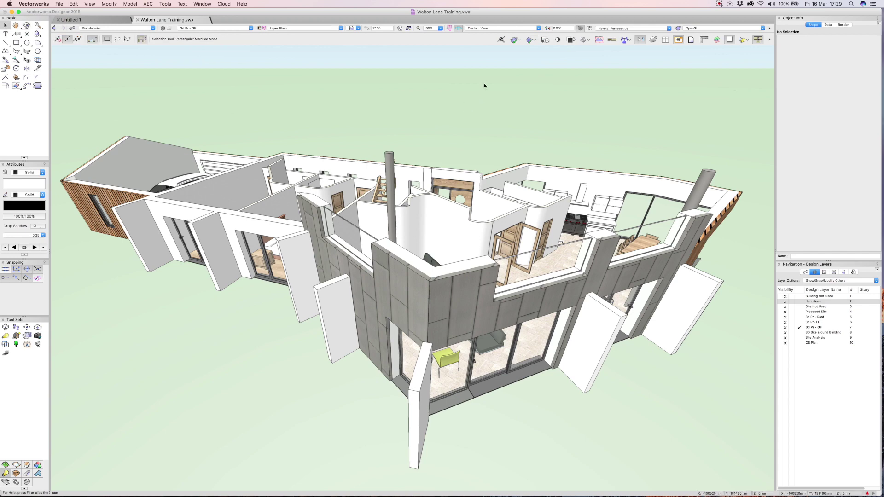
{"action": "key", "text": "F5"}
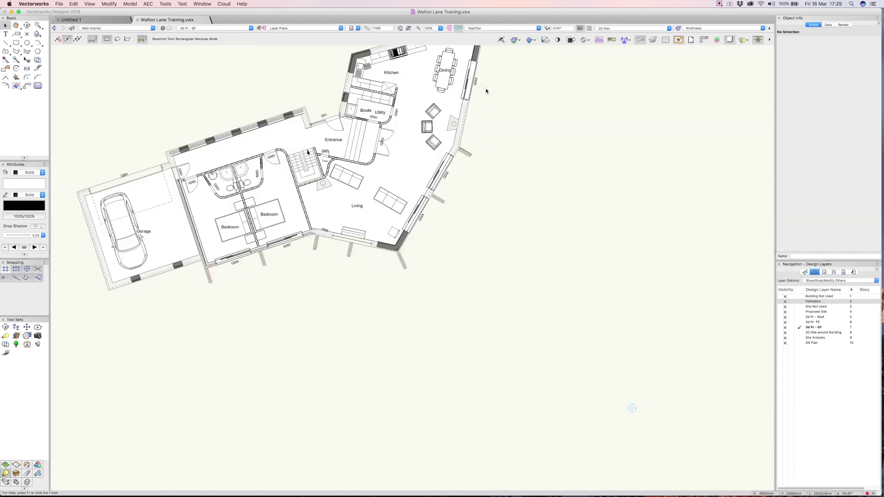
{"action": "key", "text": "3"}
Open the OpenGL render options with the staircase and living area framed in close-up.
{"action": "key", "text": "c"}
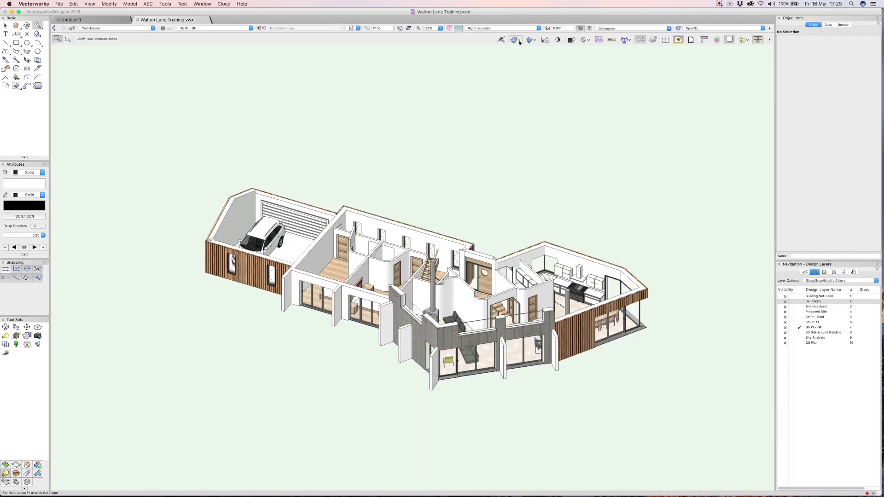
{"action": "key", "text": "x"}
{"action": "left_click", "coordinate": [709, 29]}
{"action": "key", "text": "Escape"}
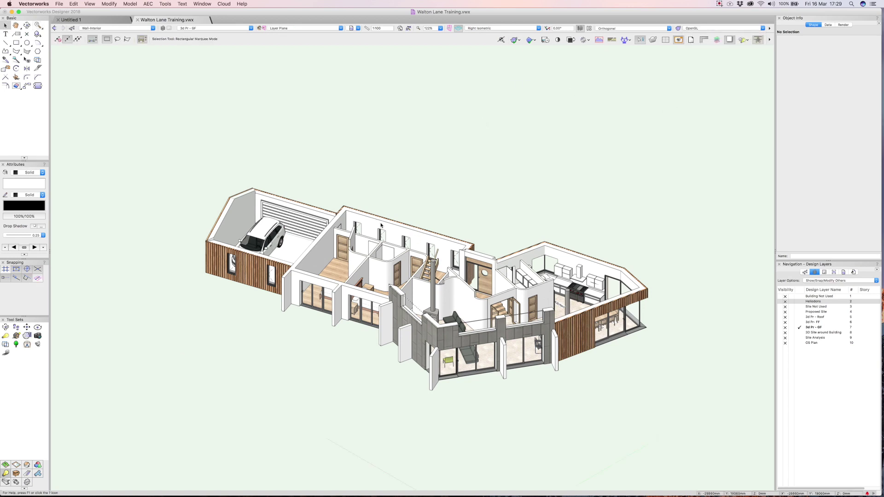
{"action": "key", "text": "c"}
{"action": "left_click_drag", "start_coordinate": [377, 215], "coordinate": [490, 365]}
{"action": "key", "text": "x"}
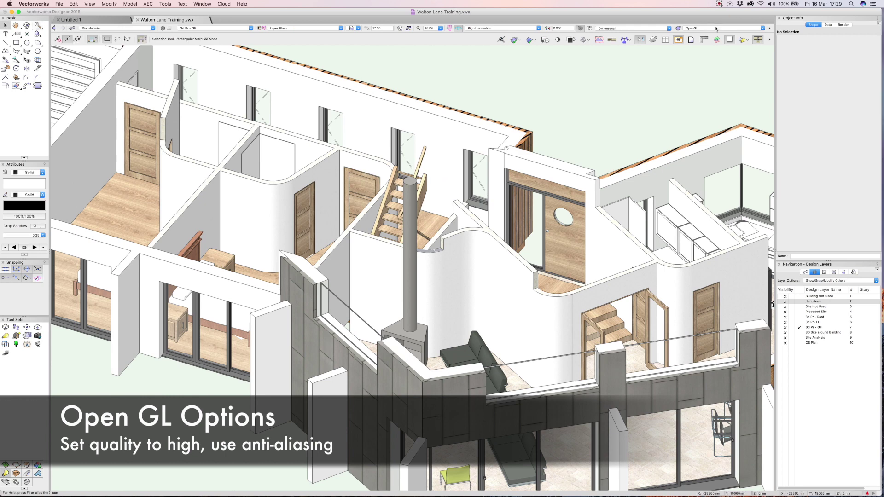
{"action": "left_click", "coordinate": [714, 28]}
{"action": "left_click", "coordinate": [704, 120]}
{"action": "left_click_drag", "start_coordinate": [435, 99], "coordinate": [461, 85]}
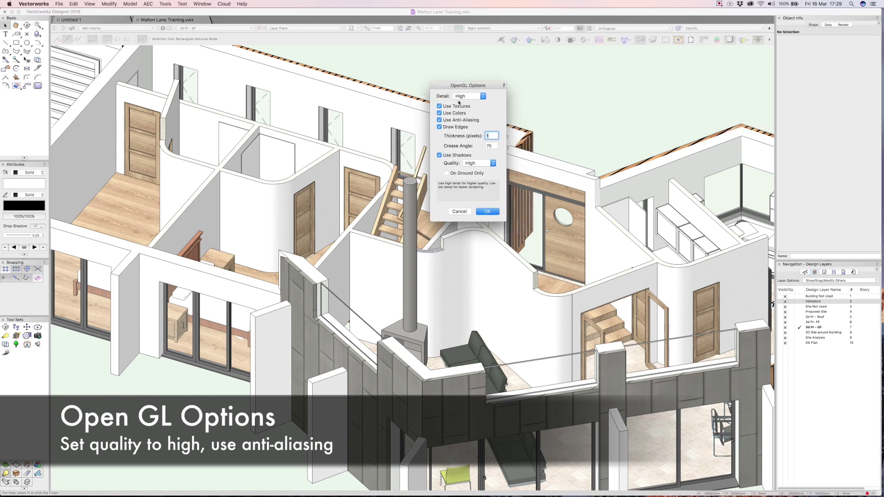
Compare the OpenGL detail levels by setting Detail to Low and back to High.
{"action": "left_click", "coordinate": [459, 98]}
{"action": "left_click", "coordinate": [459, 85]}
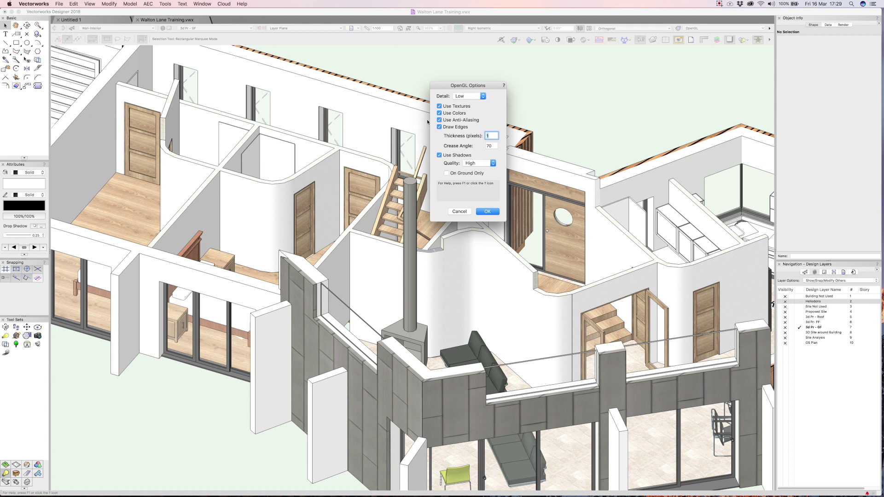
{"action": "left_click", "coordinate": [470, 96]}
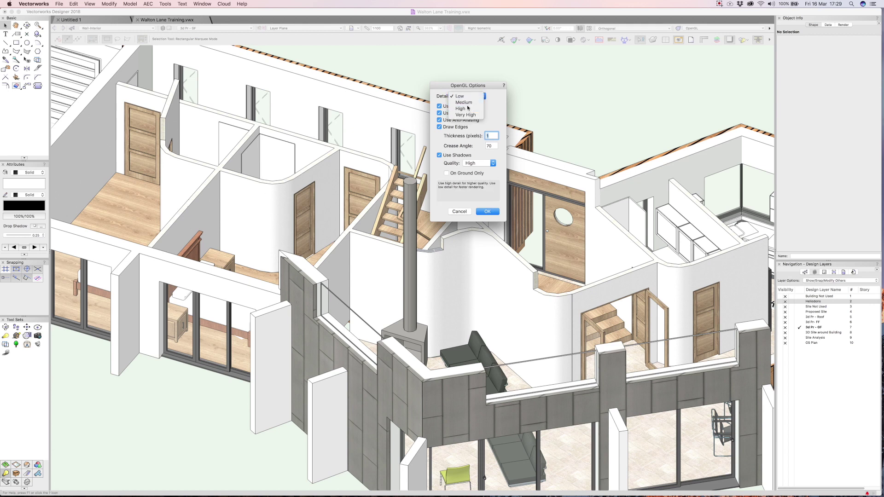
{"action": "left_click", "coordinate": [461, 108]}
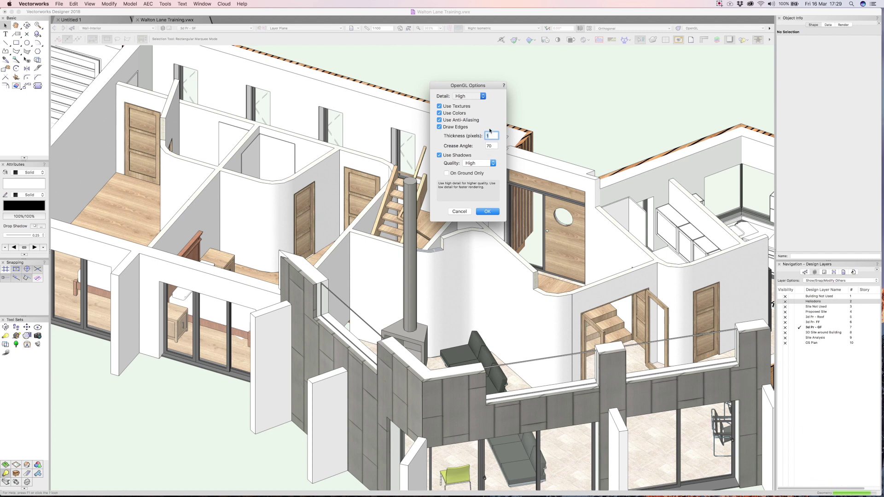
Compare the OpenGL rendering with and without Draw Edges, leaving the option enabled.
{"action": "left_click", "coordinate": [440, 128]}
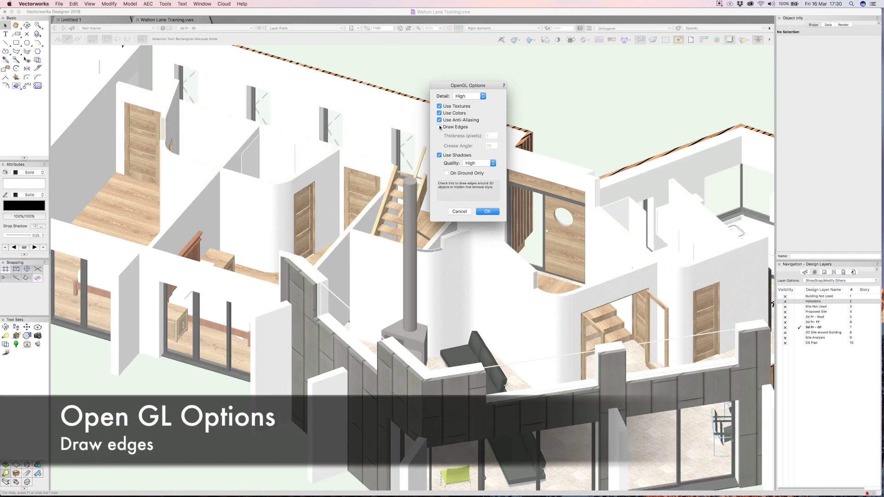
{"action": "left_click", "coordinate": [440, 127]}
{"action": "left_click", "coordinate": [440, 128]}
{"action": "left_click", "coordinate": [440, 127]}
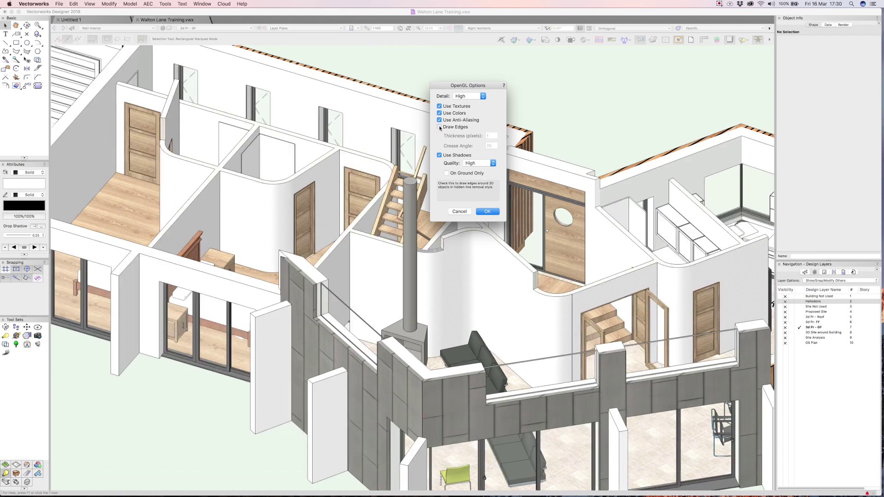
{"action": "left_click", "coordinate": [439, 127]}
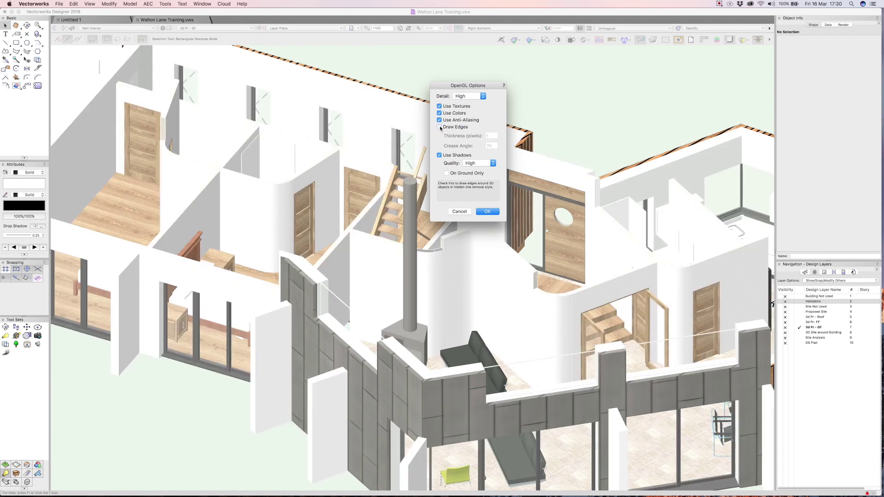
{"action": "left_click", "coordinate": [439, 127]}
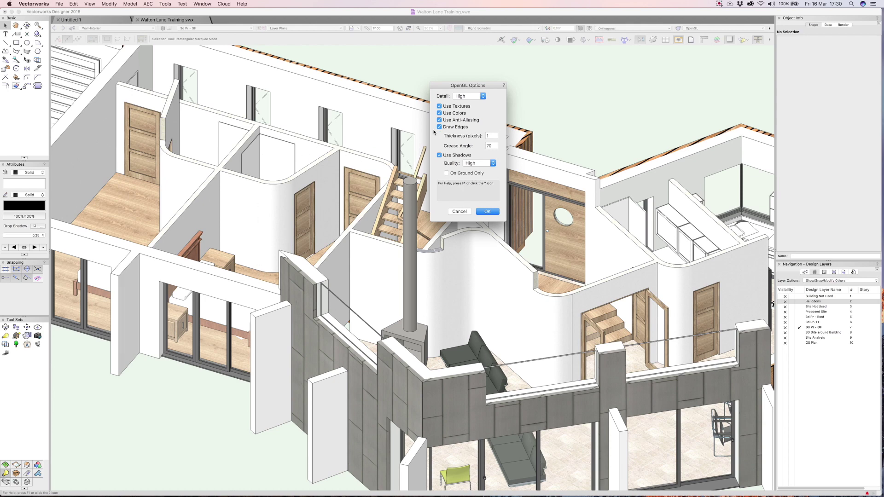
Recheck the model's edge lines by disabling and re-enabling Draw Edges, and move the OpenGL options away from the staircase.
{"action": "left_click", "coordinate": [440, 127]}
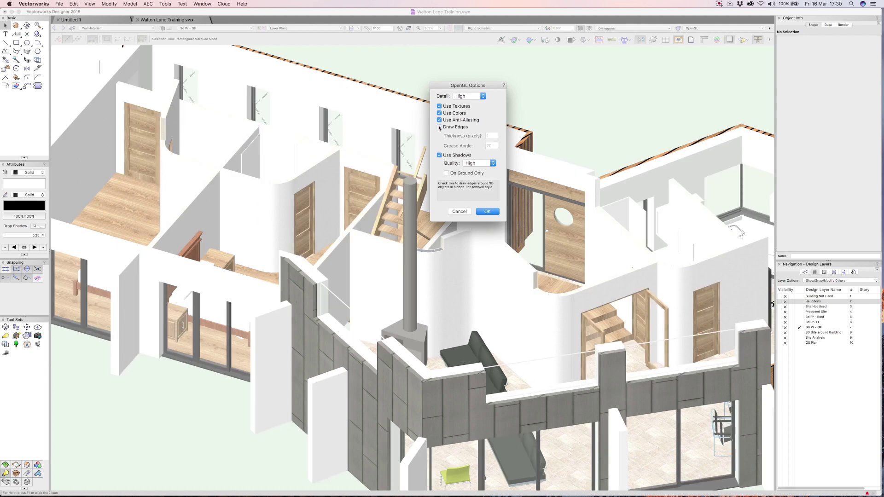
{"action": "left_click", "coordinate": [440, 127]}
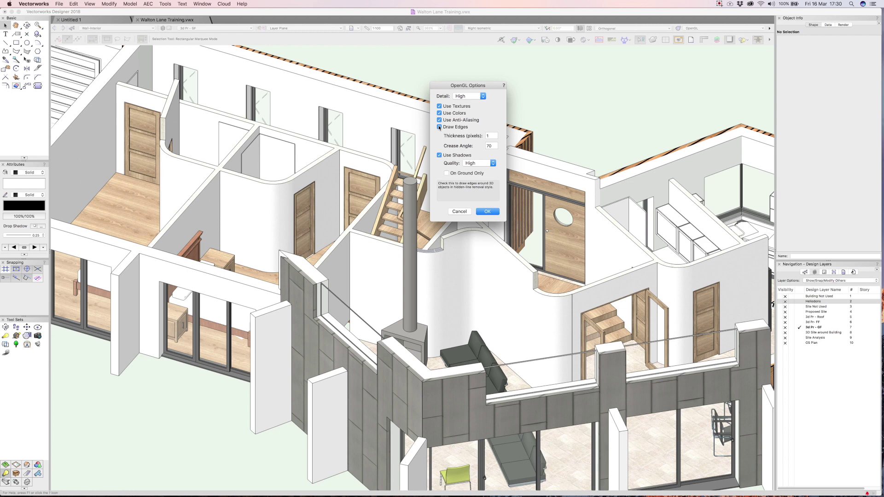
{"action": "left_click_drag", "start_coordinate": [465, 85], "coordinate": [532, 64]}
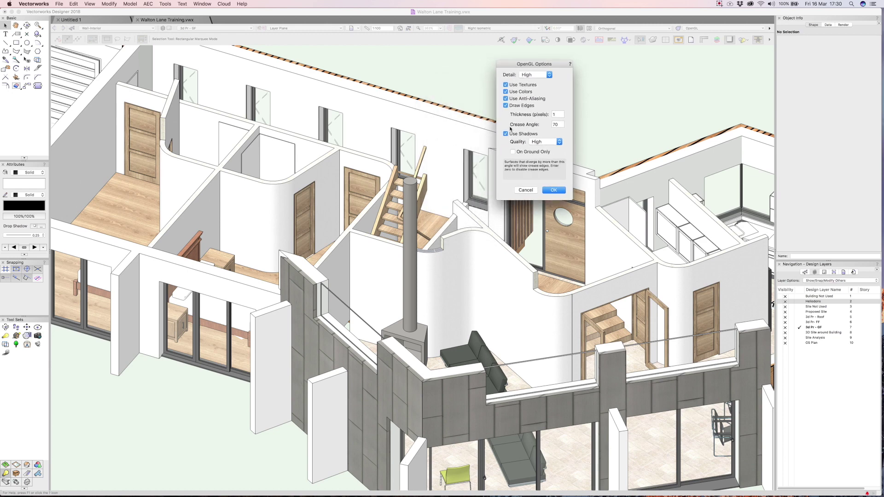
Check the model with and without Use Shadows, keep shadows enabled at High quality, and apply the OpenGL options.
{"action": "left_click", "coordinate": [506, 134]}
{"action": "left_click", "coordinate": [506, 134]}
{"action": "left_click", "coordinate": [545, 142]}
{"action": "left_click", "coordinate": [537, 142]}
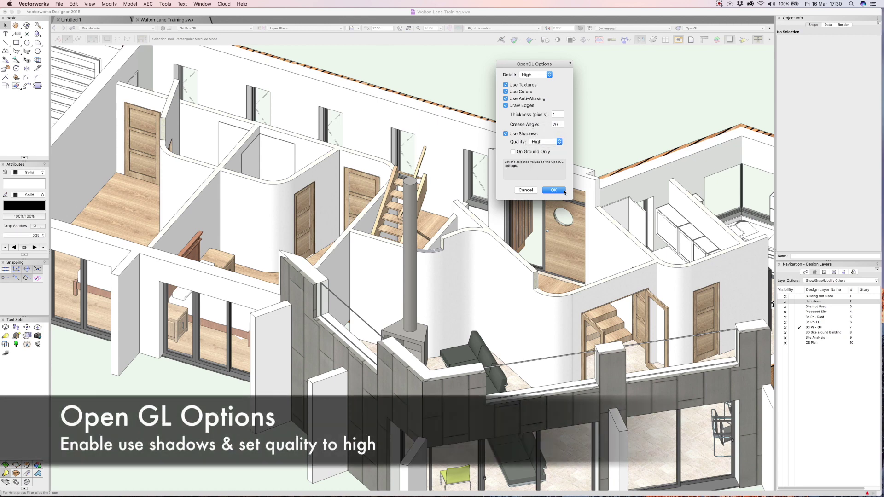
{"action": "left_click", "coordinate": [553, 190]}
Make the Heliodons design layer visible so its sunlight shades the house model.
{"action": "key", "text": "super+minus"}
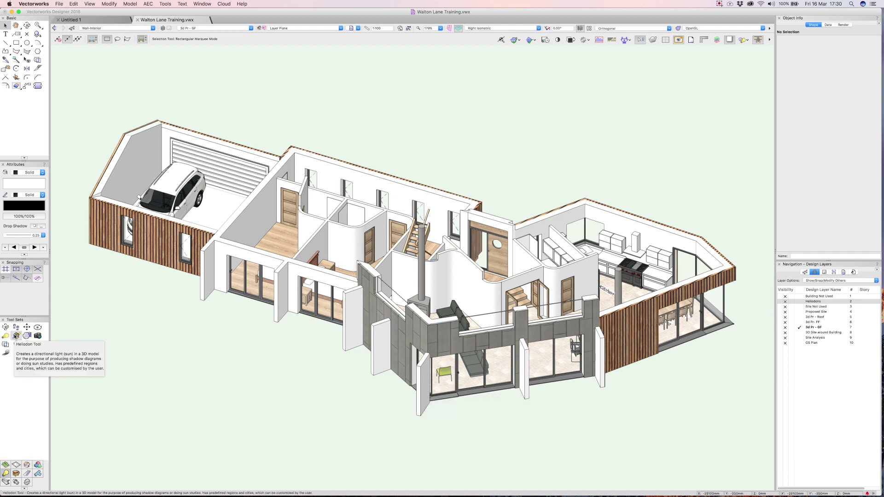
{"action": "left_click", "coordinate": [779, 302]}
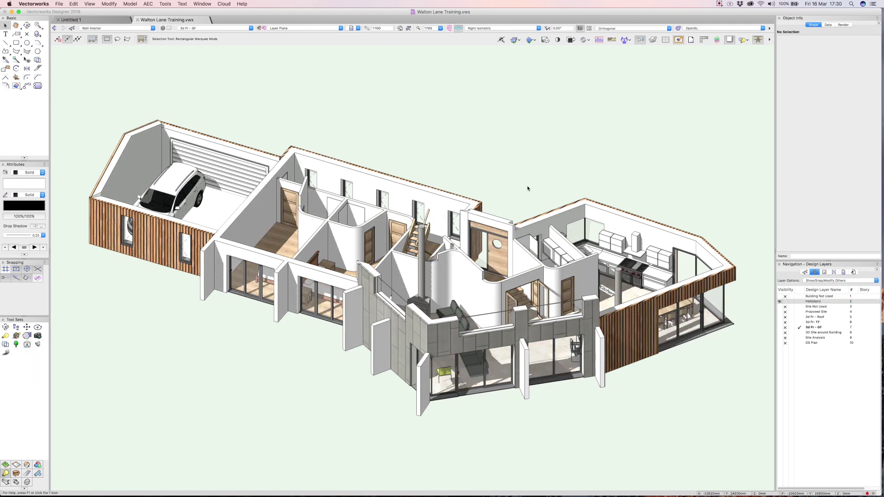
Place a new heliodon just below the house in Top/Plan view, between the plan and the existing heliodon.
{"action": "key", "text": "F5"}
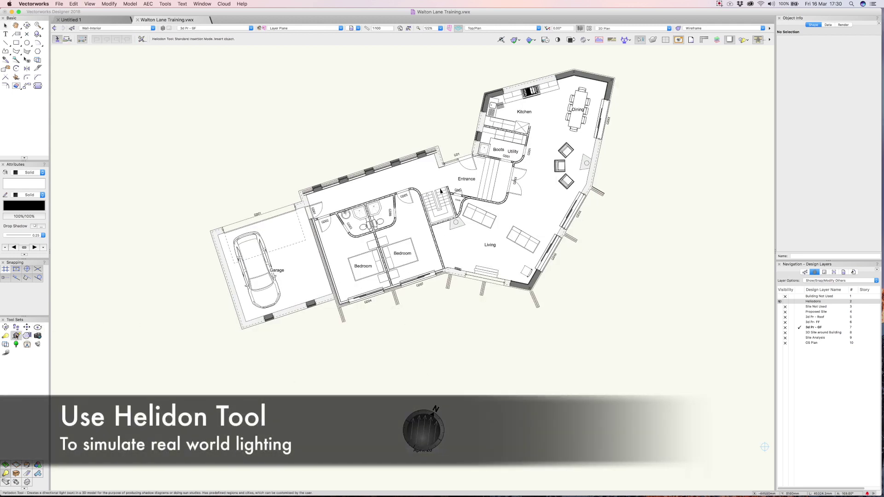
{"action": "left_click", "coordinate": [431, 338]}
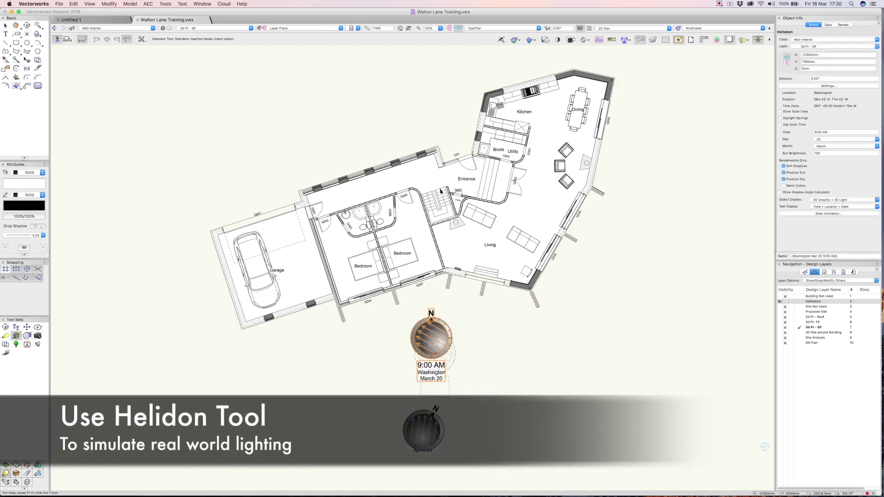
{"action": "key", "text": "x"}
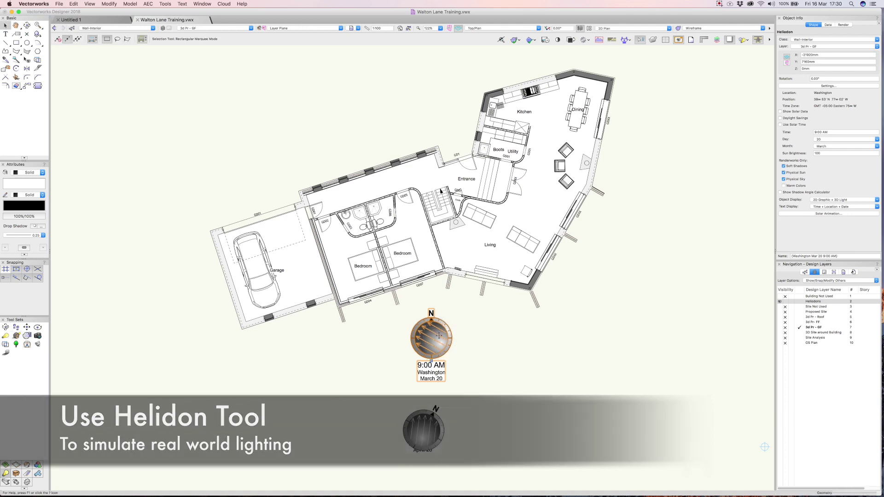
Look at the new heliodon's Solar Animation options and close them without changing the date or time.
{"action": "left_click", "coordinate": [829, 214]}
{"action": "left_click_drag", "start_coordinate": [649, 108], "coordinate": [590, 148]}
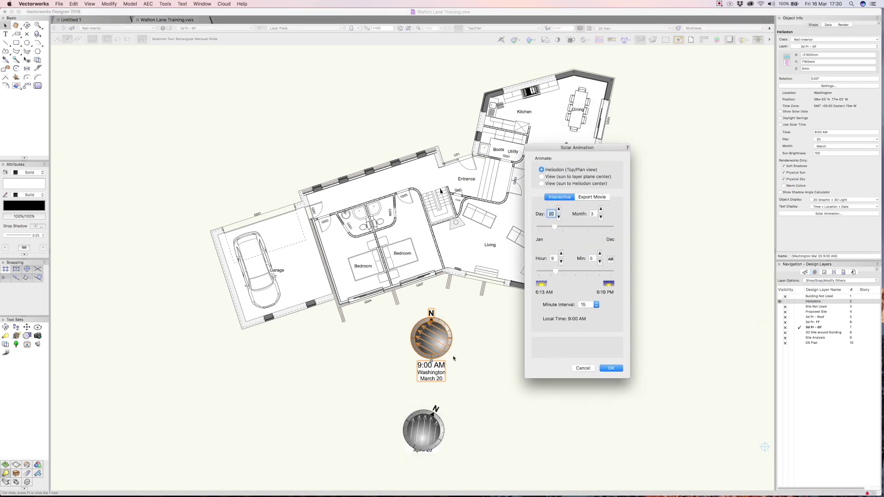
{"action": "key", "text": "Return"}
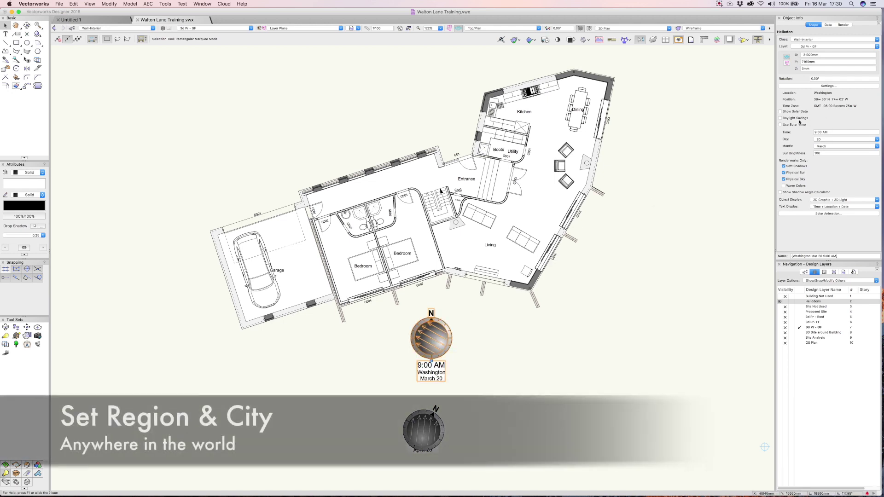
Review the region and city choices and the Edit City fields in the heliodon's settings, and leave without applying anything.
{"action": "left_click", "coordinate": [828, 86]}
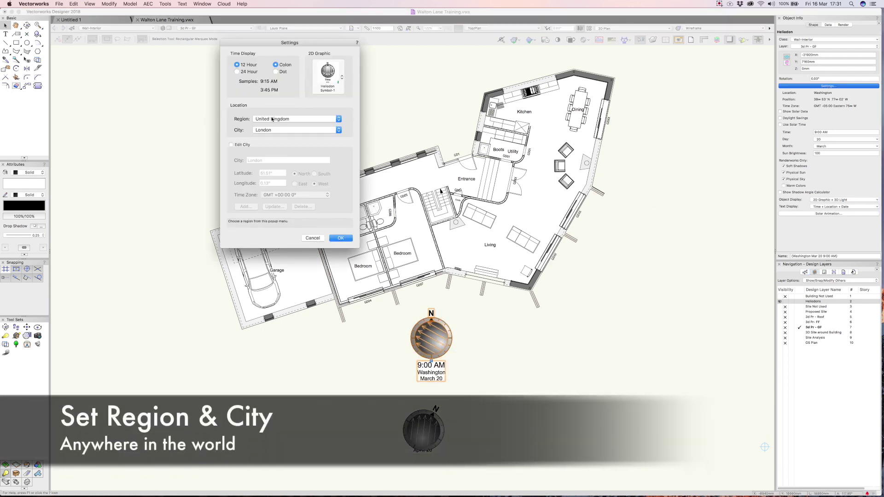
{"action": "left_click", "coordinate": [272, 119]}
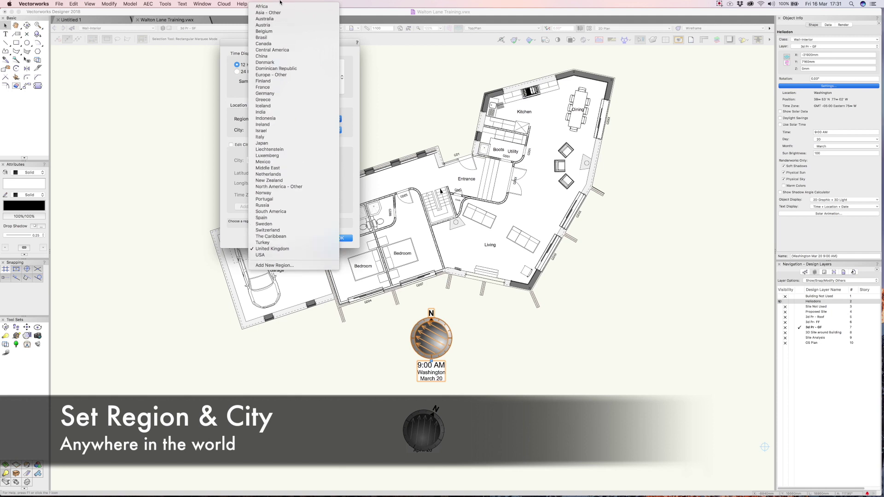
{"action": "left_click", "coordinate": [272, 248]}
{"action": "left_click", "coordinate": [268, 130]}
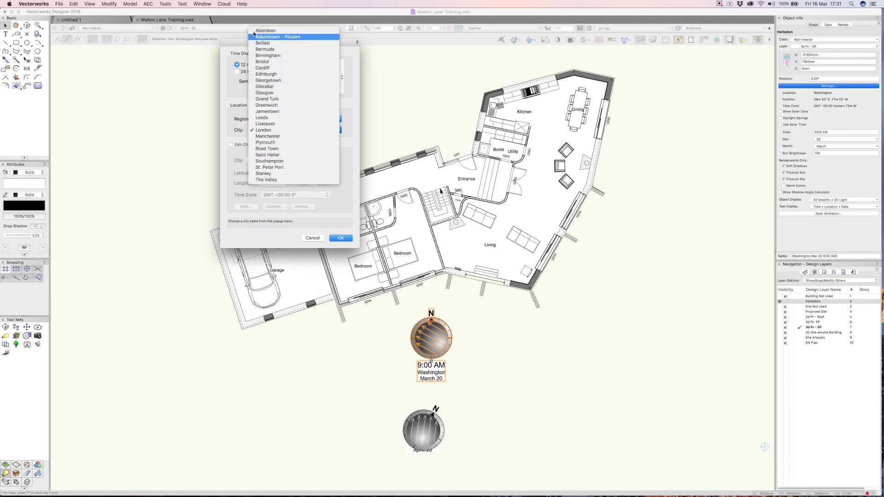
{"action": "left_click", "coordinate": [243, 106]}
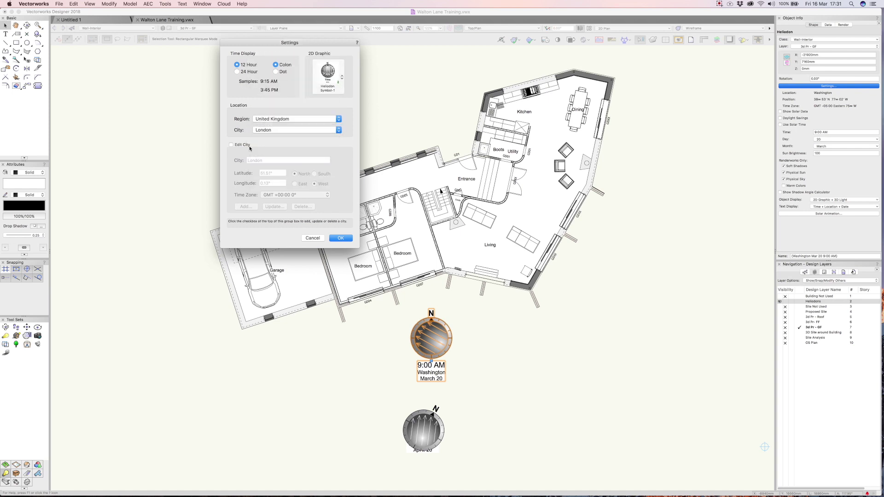
{"action": "left_click", "coordinate": [231, 145]}
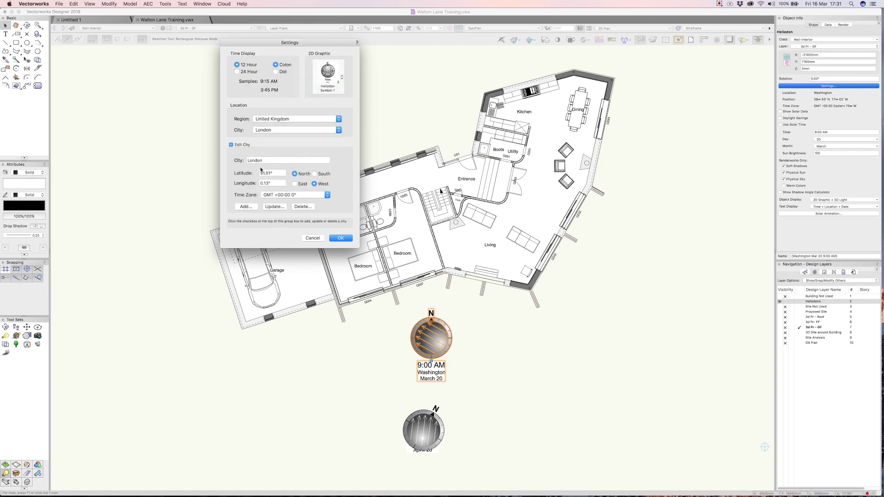
{"action": "left_click", "coordinate": [232, 145]}
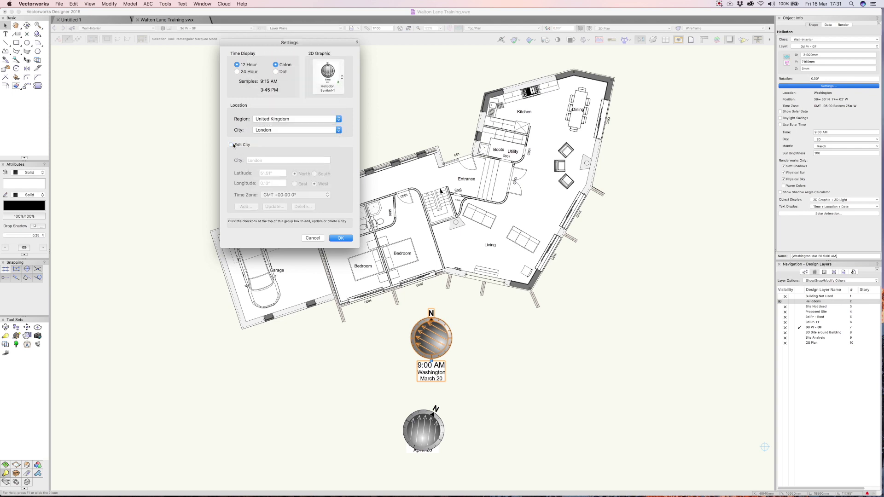
{"action": "key", "text": "Escape"}
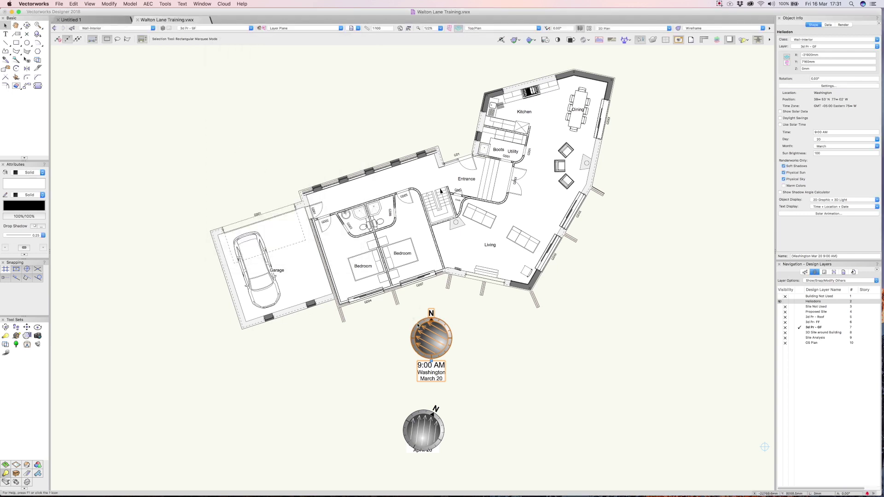
Delete the newly placed heliodon and inspect the shadows on the living area in a close-up Right Isometric view.
{"action": "key", "text": "Delete"}
{"action": "key", "text": "3"}
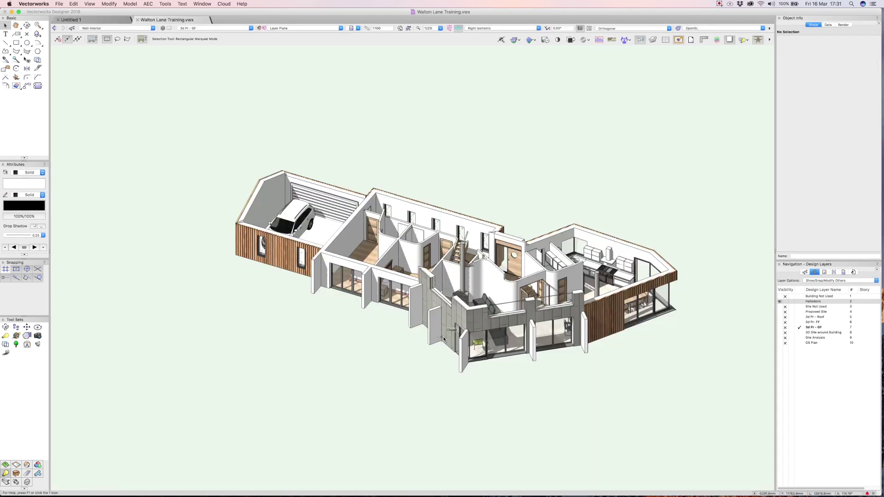
{"action": "key", "text": "c"}
{"action": "left_click_drag", "start_coordinate": [337, 185], "coordinate": [578, 389]}
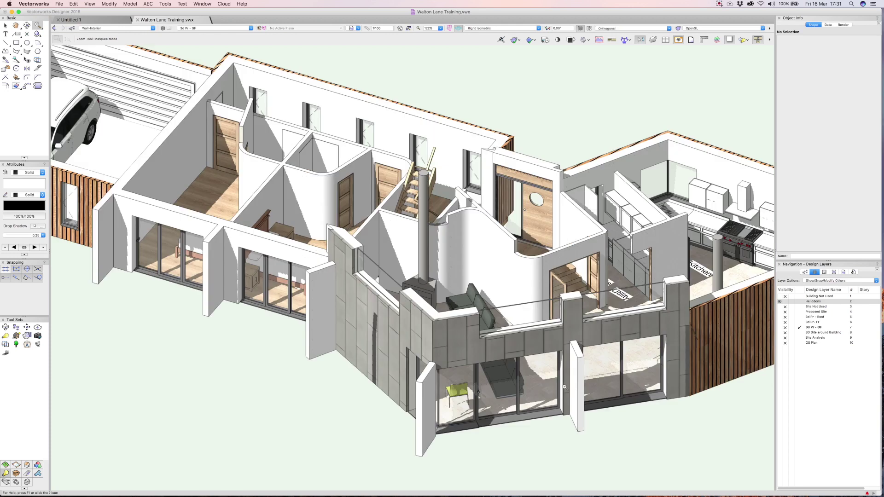
Return to Top/Plan view and move the existing heliodon closer to the house, just below the living room.
{"action": "key", "text": "0"}
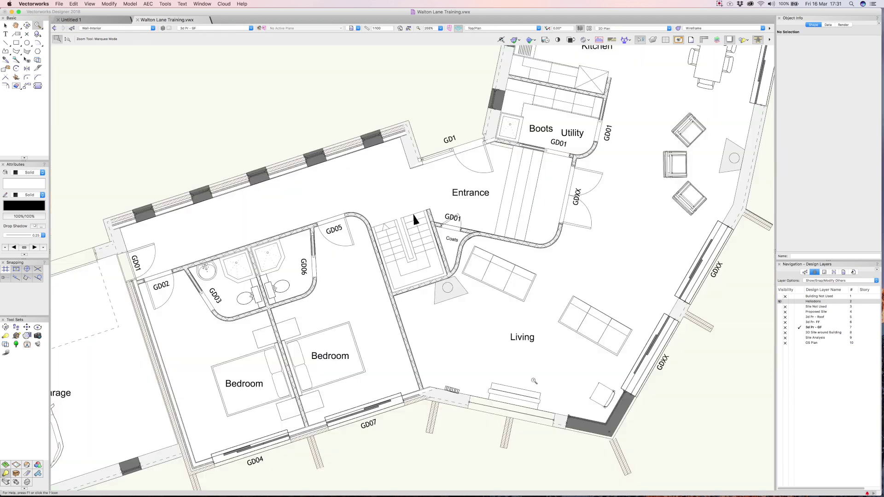
{"action": "key", "text": "super+4"}
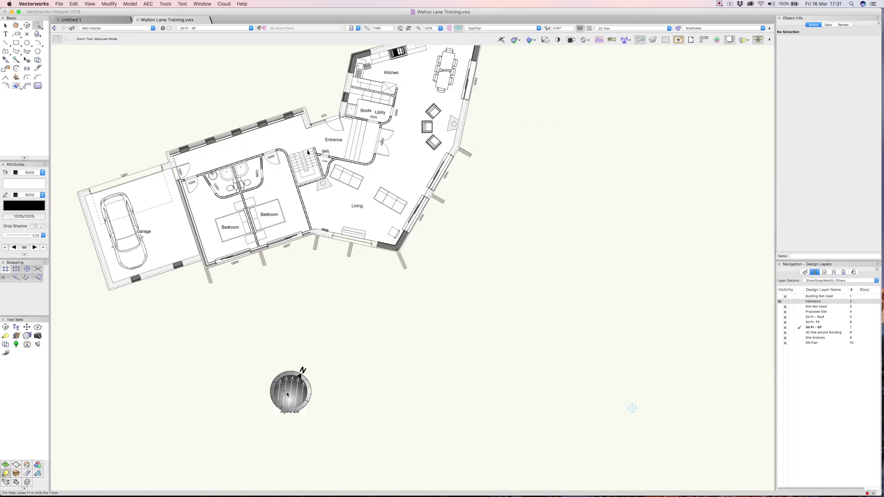
{"action": "key", "text": "x"}
{"action": "left_click_drag", "start_coordinate": [286, 395], "coordinate": [318, 328]}
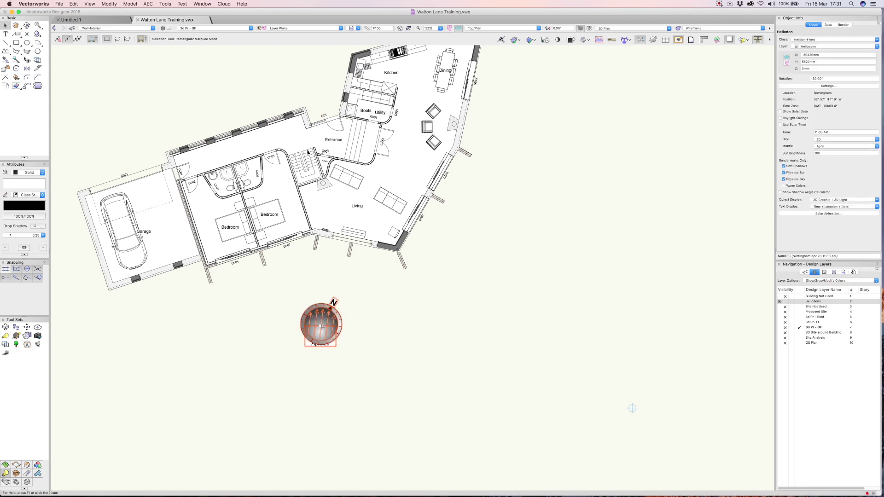
Try different dates and times in Solar Animation from the Right Isometric view, and apply 19 July at 11:07 AM to the heliodon.
{"action": "key", "text": "super+3"}
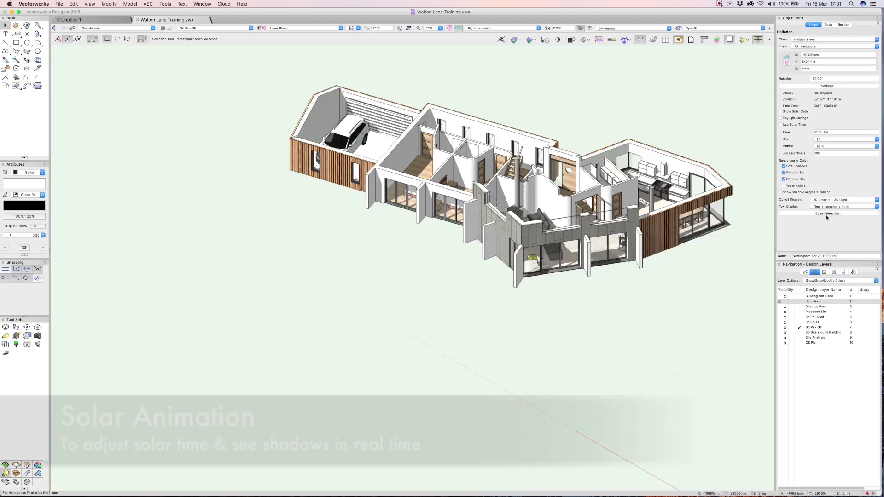
{"action": "left_click", "coordinate": [828, 215]}
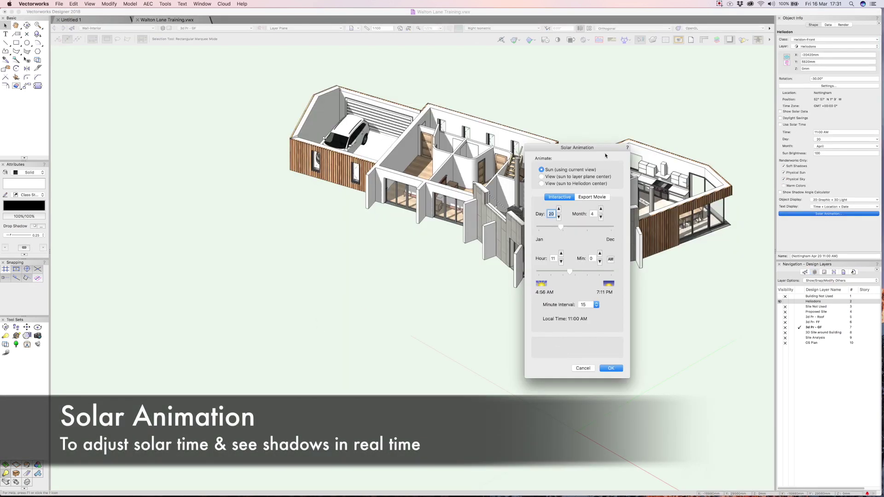
{"action": "left_click_drag", "start_coordinate": [606, 155], "coordinate": [171, 95]}
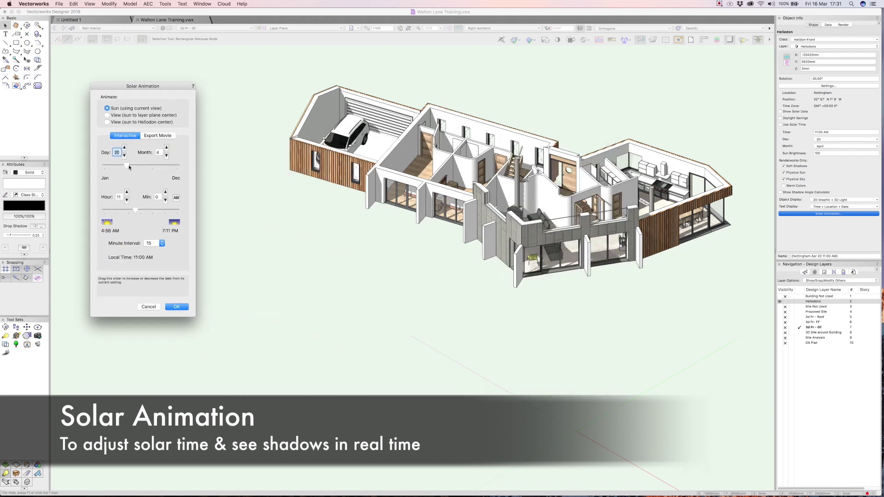
{"action": "left_click_drag", "start_coordinate": [129, 166], "coordinate": [151, 168]}
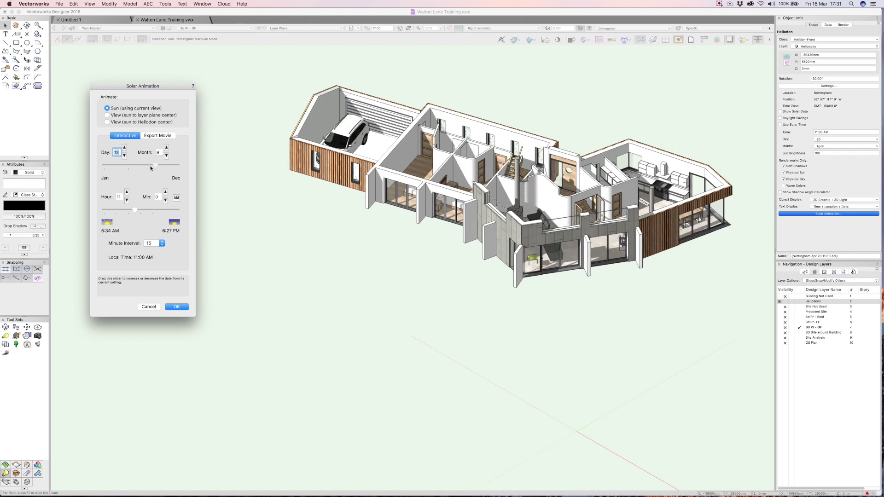
{"action": "mouse_move", "coordinate": [136, 211]}
{"action": "left_mouse_down"}
{"action": "mouse_move", "coordinate": [152, 212]}
{"action": "mouse_move", "coordinate": [134, 213]}
{"action": "left_mouse_up"}
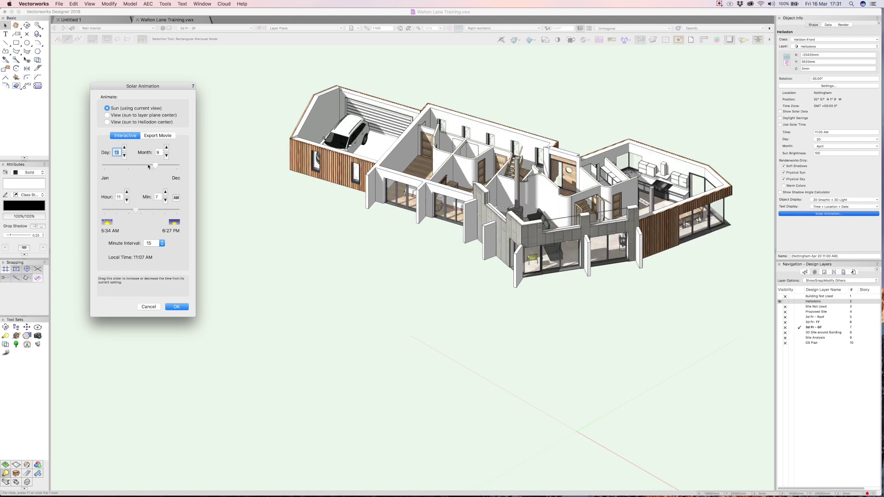
{"action": "left_click_drag", "start_coordinate": [145, 167], "coordinate": [144, 166]}
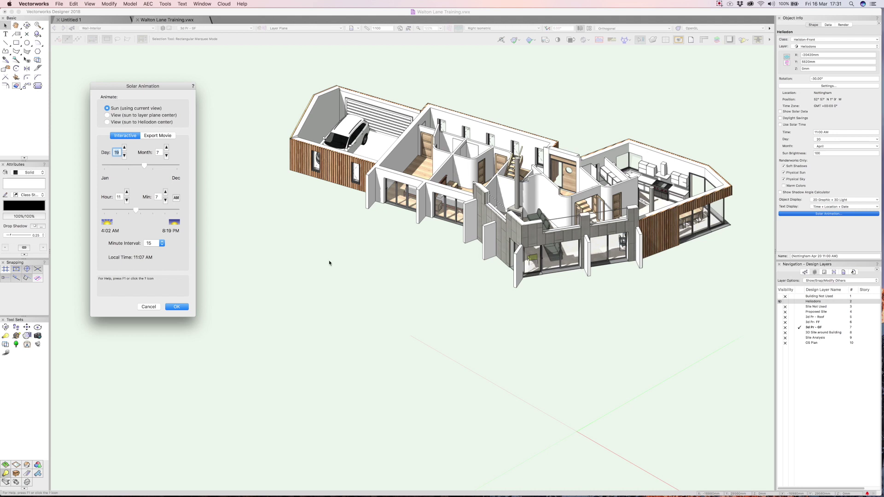
{"action": "left_click", "coordinate": [182, 307]}
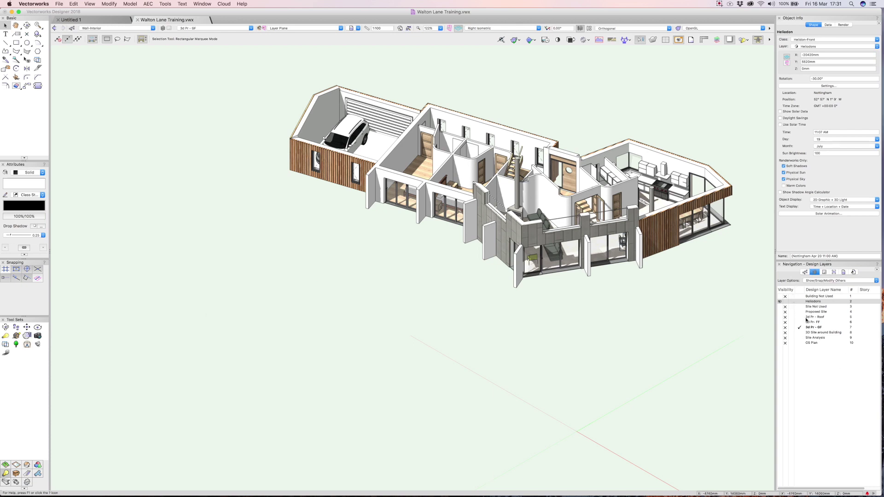
Show the 3d Pr - GF, 3d Pr- FF, 3d Pr - Roof and 3D Site around Building layers, and deselect the heliodon.
{"action": "left_click", "coordinate": [780, 328]}
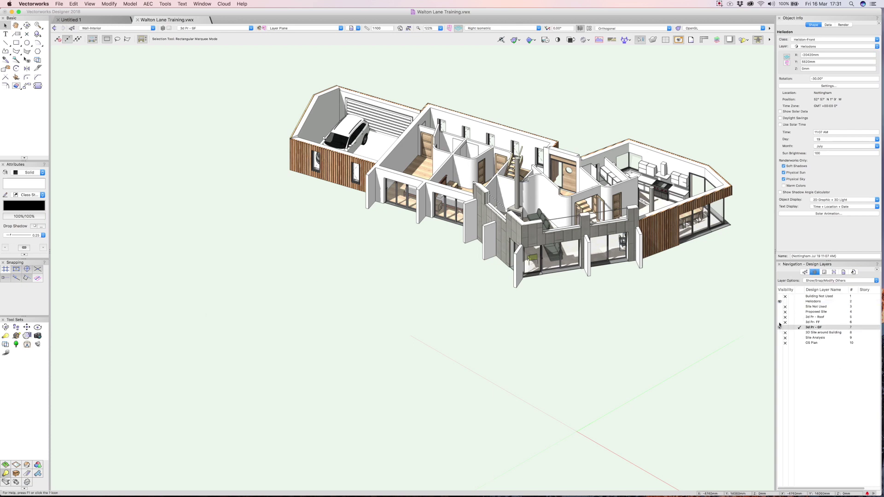
{"action": "left_click", "coordinate": [780, 322]}
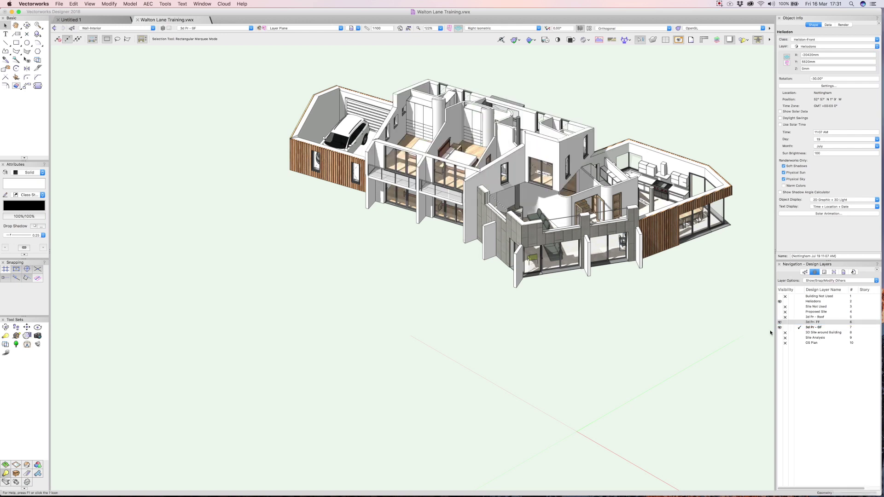
{"action": "left_click", "coordinate": [780, 316]}
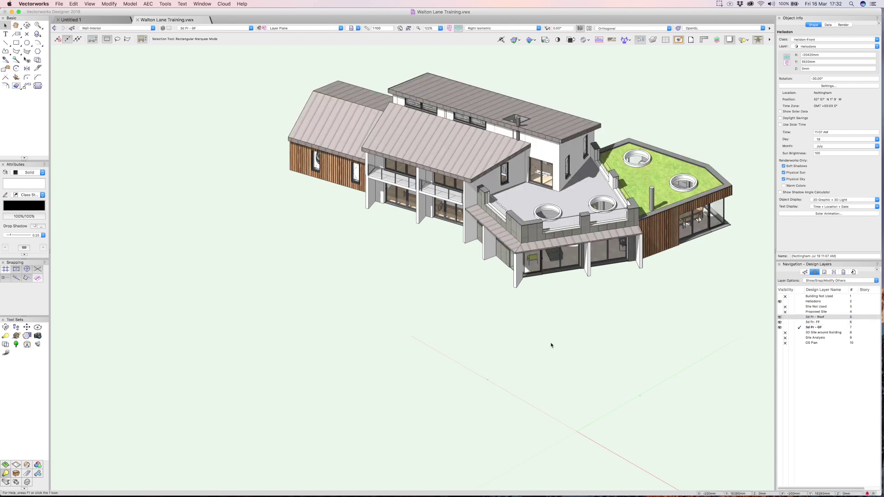
{"action": "left_click", "coordinate": [782, 333]}
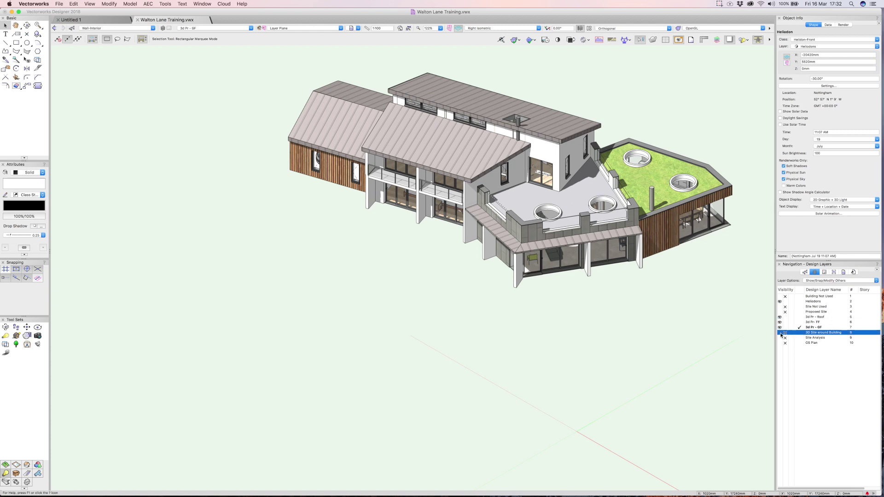
{"action": "left_click", "coordinate": [605, 349]}
{"action": "key", "text": "super+6"}
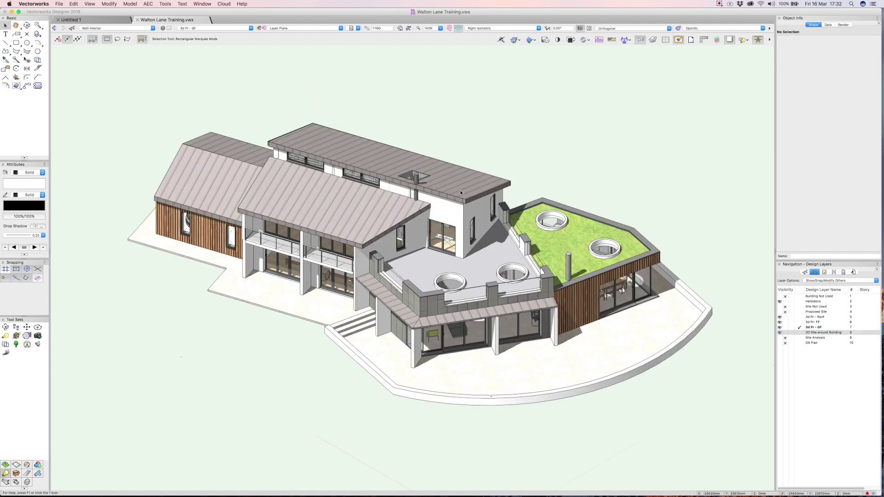
Review the OpenGL rendering options for detail, edges and shadow quality, accepting them as they are.
{"action": "left_click", "coordinate": [732, 29]}
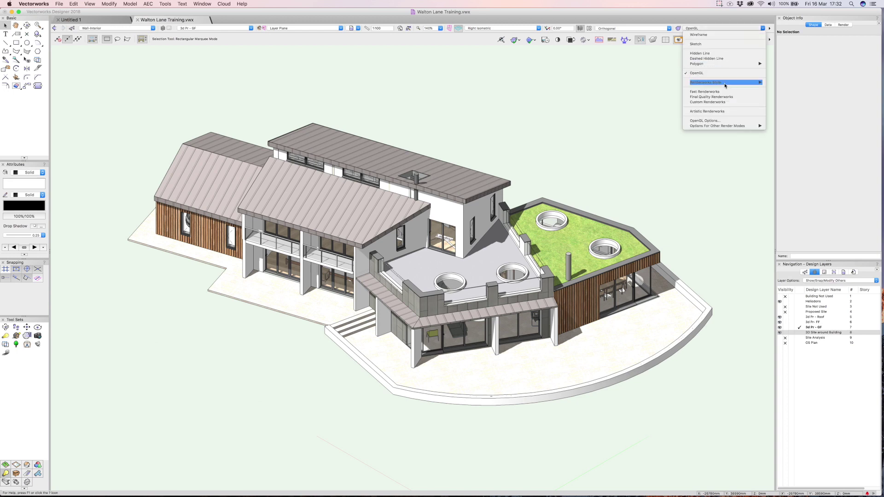
{"action": "left_click", "coordinate": [703, 121]}
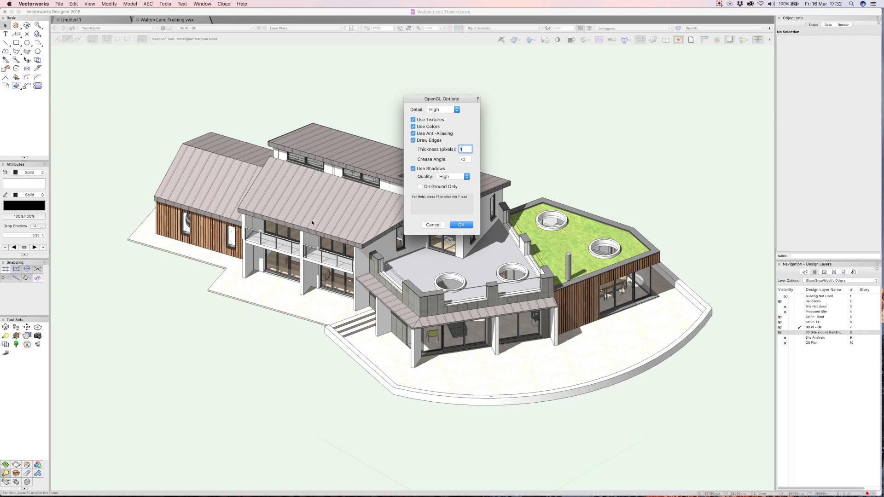
{"action": "left_click", "coordinate": [461, 224]}
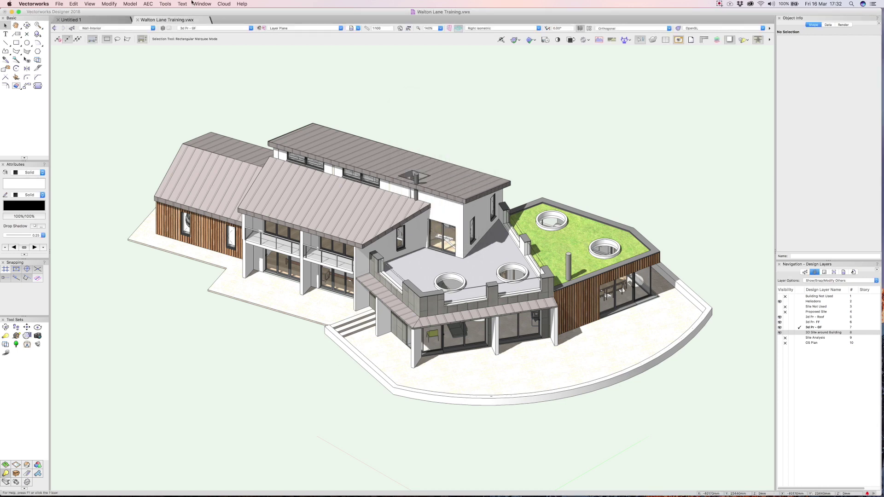
Turn on Ambient Occlusion in the lighting options, comparing the house model with it on and off.
{"action": "left_click", "coordinate": [89, 4]}
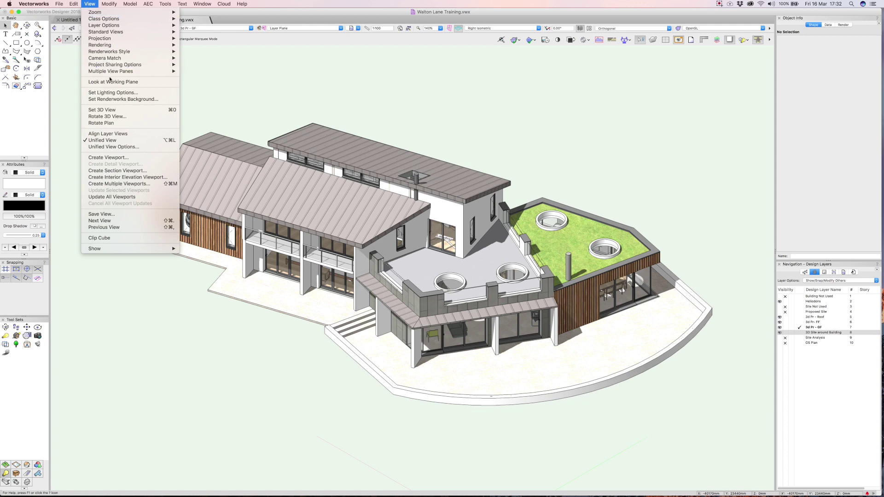
{"action": "left_click", "coordinate": [111, 93]}
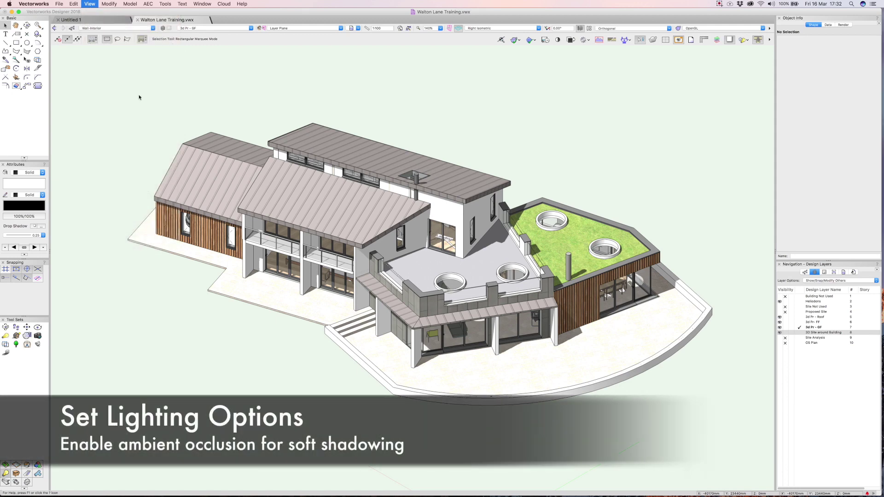
{"action": "left_click_drag", "start_coordinate": [421, 78], "coordinate": [114, 248]}
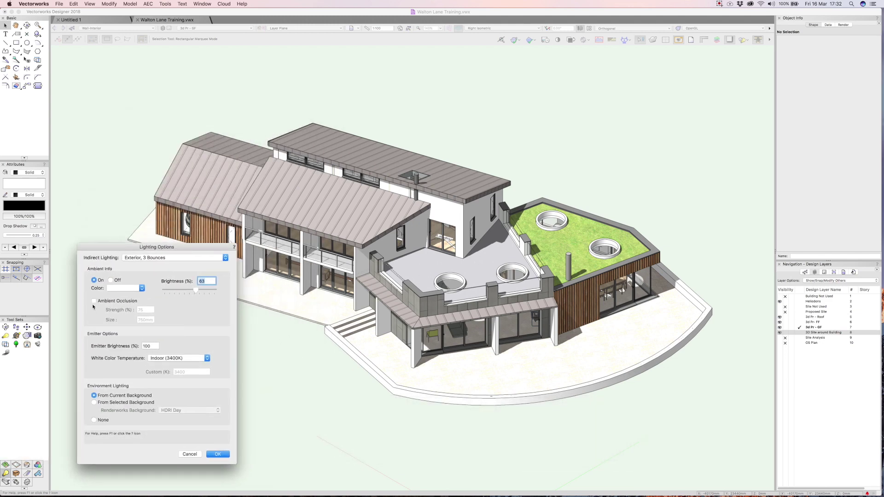
{"action": "left_click", "coordinate": [95, 301]}
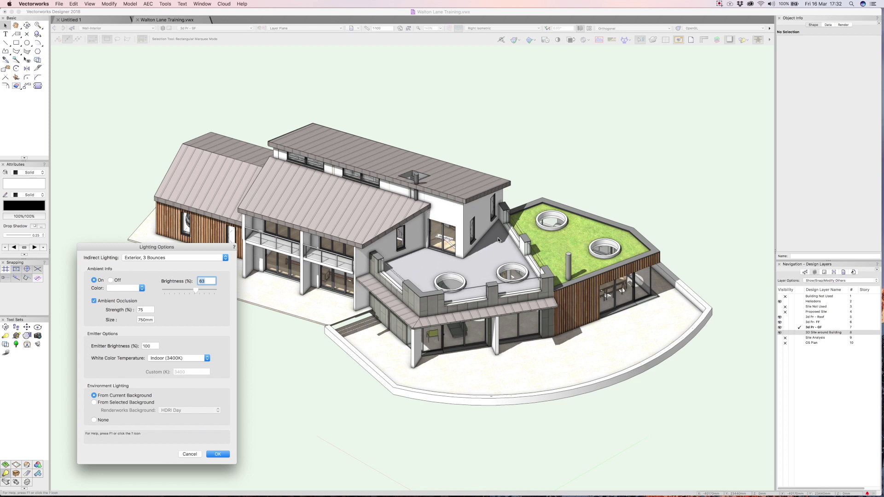
{"action": "left_click", "coordinate": [95, 302]}
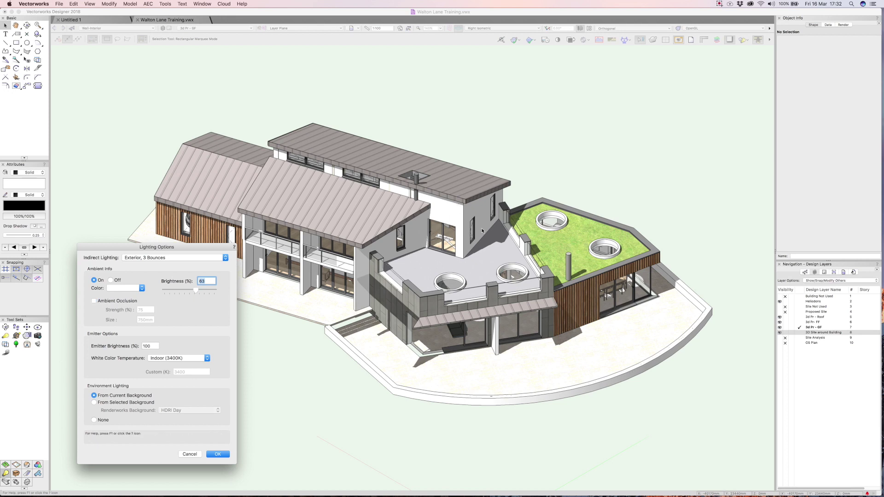
{"action": "left_click", "coordinate": [93, 301]}
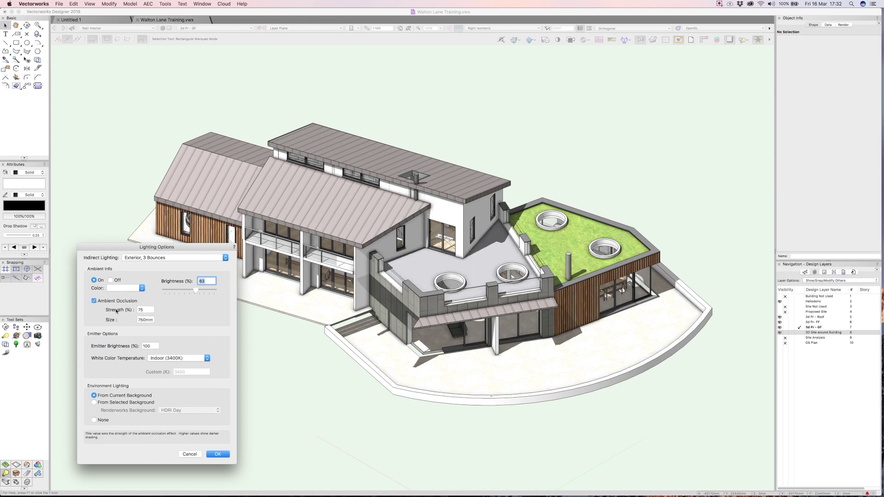
{"action": "key", "text": "Return"}
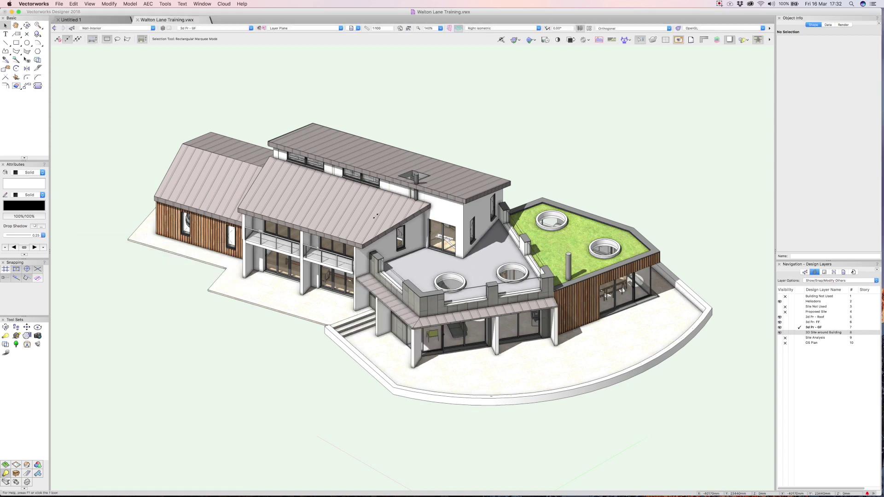
Examine the soft shadows around the roof terrace up close from a rotated angle, and bring the whole house back into view.
{"action": "key", "text": "c"}
{"action": "left_click_drag", "start_coordinate": [369, 175], "coordinate": [500, 337]}
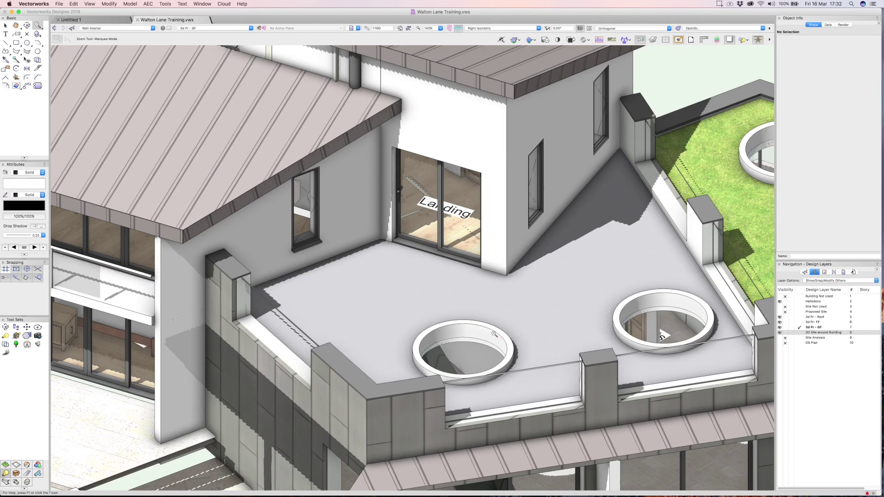
{"action": "key", "text": "shift+c"}
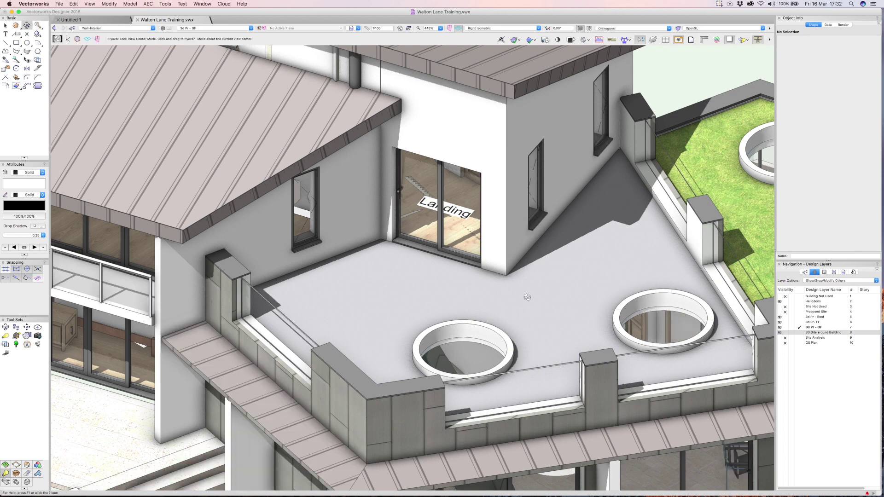
{"action": "left_click_drag", "start_coordinate": [512, 289], "coordinate": [547, 303]}
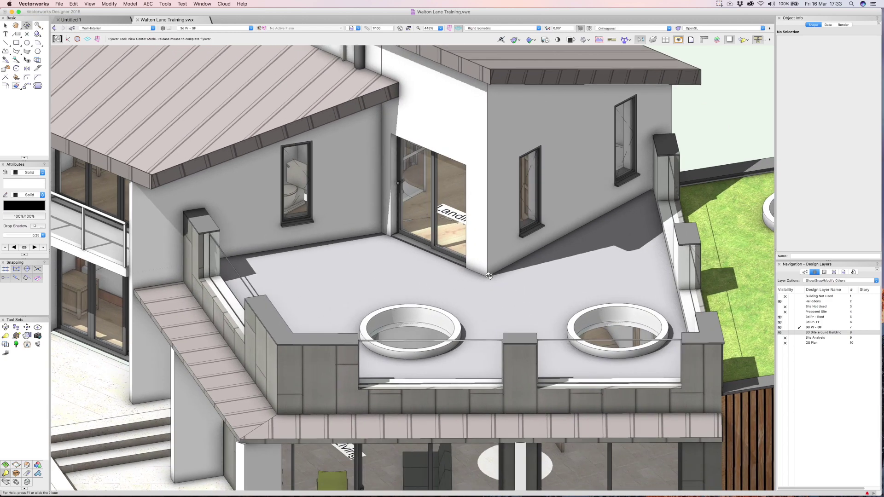
{"action": "key", "text": "super+6"}
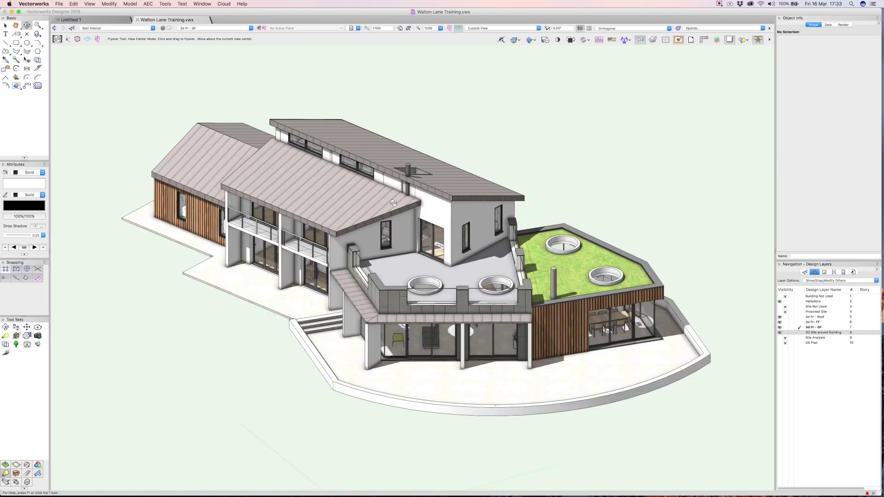
Look through the roofs and walls of the house with X-ray mode, and return to the Selection tool.
{"action": "key", "text": "c"}
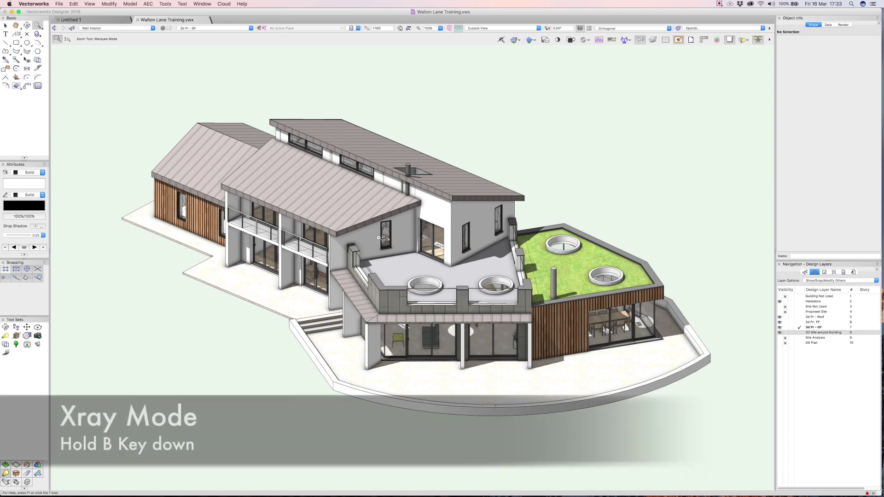
{"action": "key", "text": "b"}
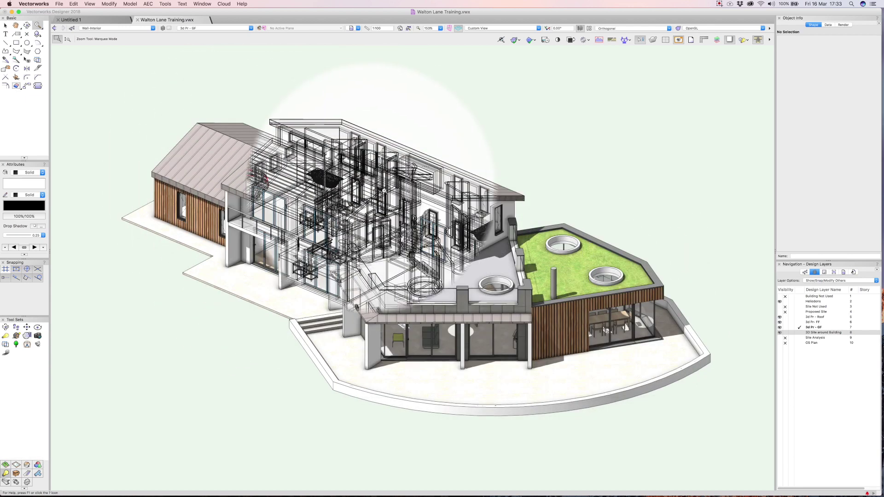
{"action": "key", "text": "b"}
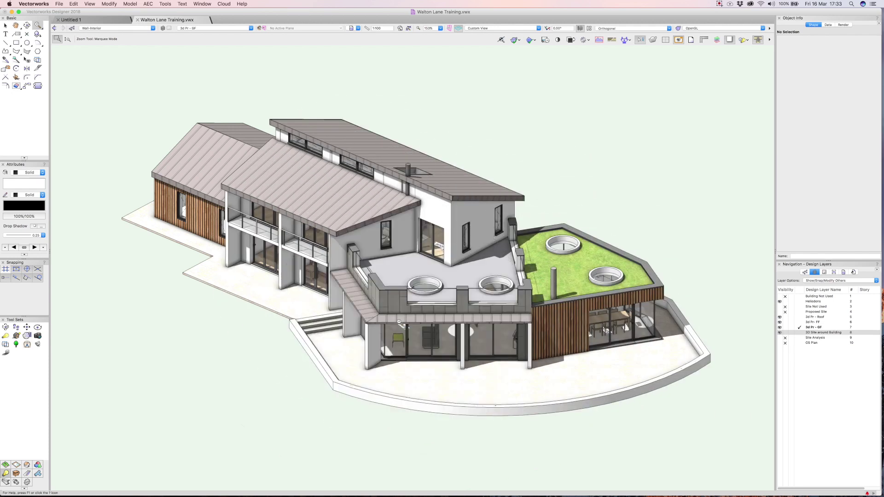
{"action": "key", "text": "x"}
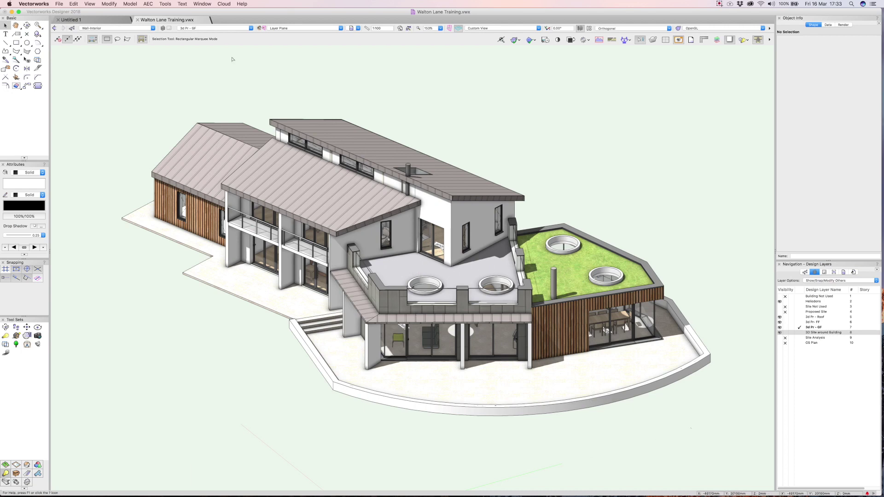
{"action": "left_click", "coordinate": [94, 4]}
{"action": "mouse_move", "coordinate": [95, 46]}
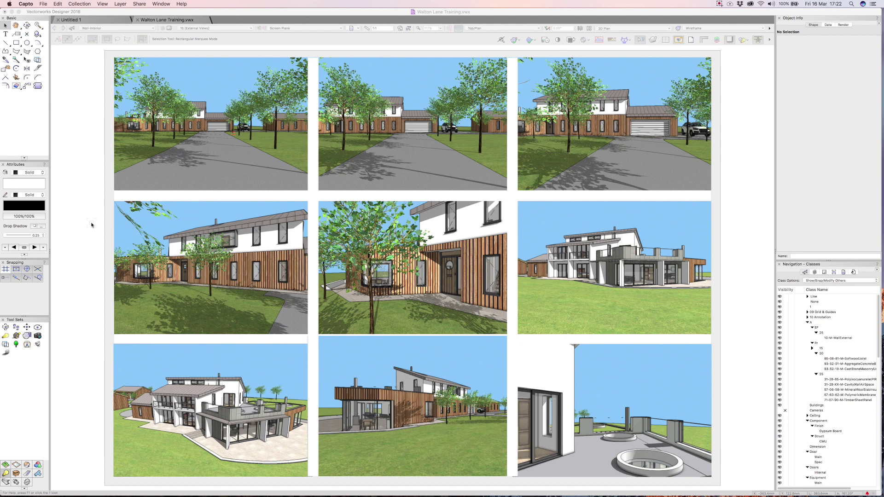
Examine the driveway approach viewports on the External Views sheet up close, and return to the full sheet.
{"action": "left_click", "coordinate": [114, 58]}
{"action": "key", "text": "c"}
{"action": "left_click_drag", "start_coordinate": [114, 57], "coordinate": [310, 194]}
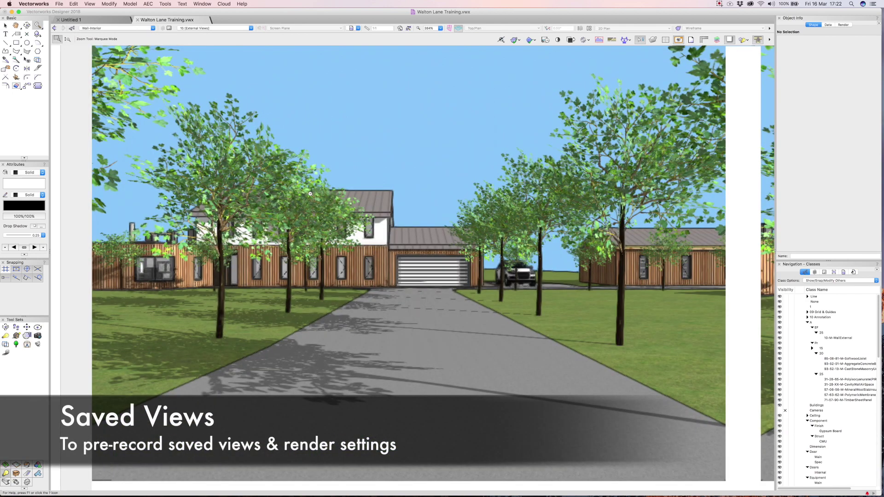
{"action": "key", "text": "Right"}
{"action": "key", "text": "Right"}
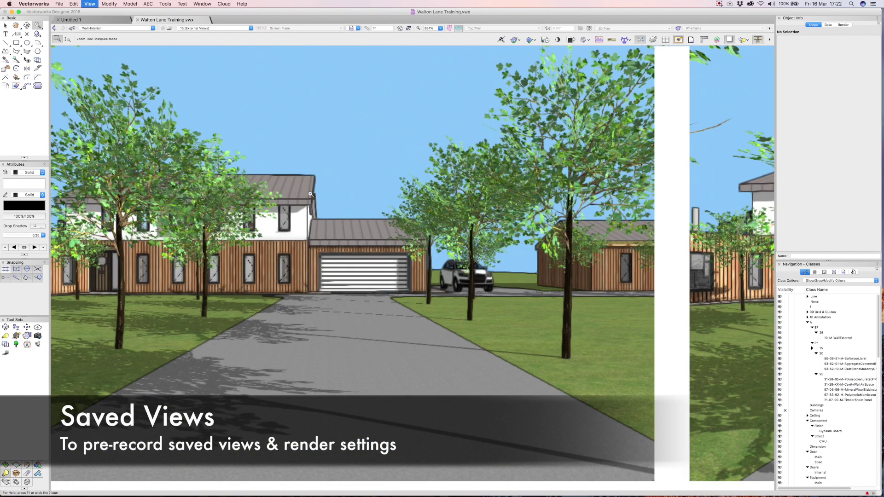
{"action": "key", "text": "super+4"}
Switch to the sheet layer 16 [Internal Views].
{"action": "key", "text": "x"}
{"action": "left_click", "coordinate": [206, 29]}
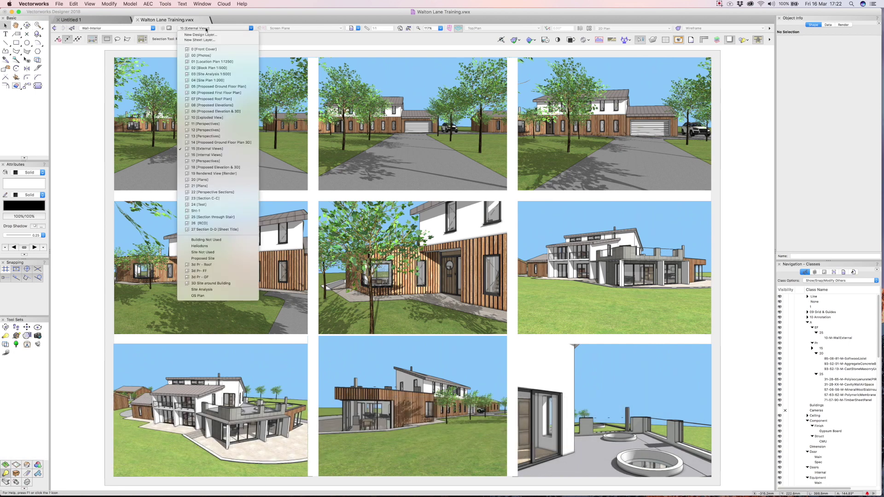
{"action": "left_click", "coordinate": [213, 156]}
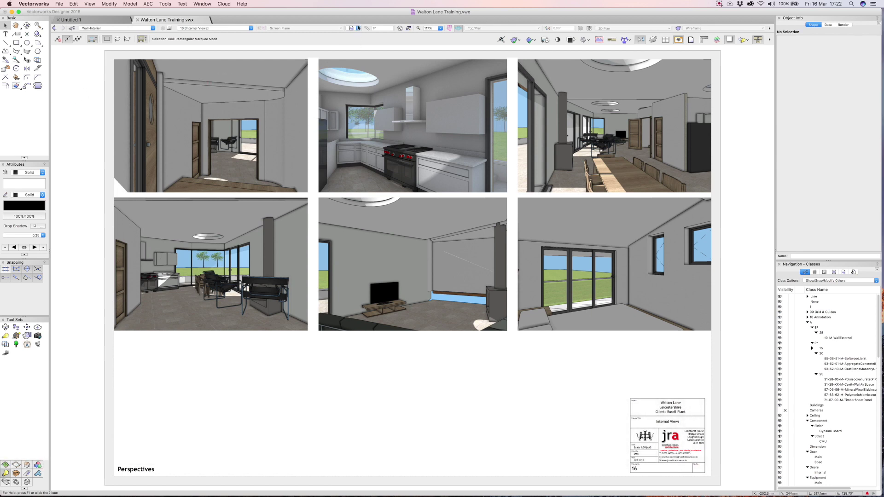
Save the current view of the Internal Views sheet as "Sheet", including orientation, zoom and pan, and layer and class visibility.
{"action": "left_click", "coordinate": [358, 28]}
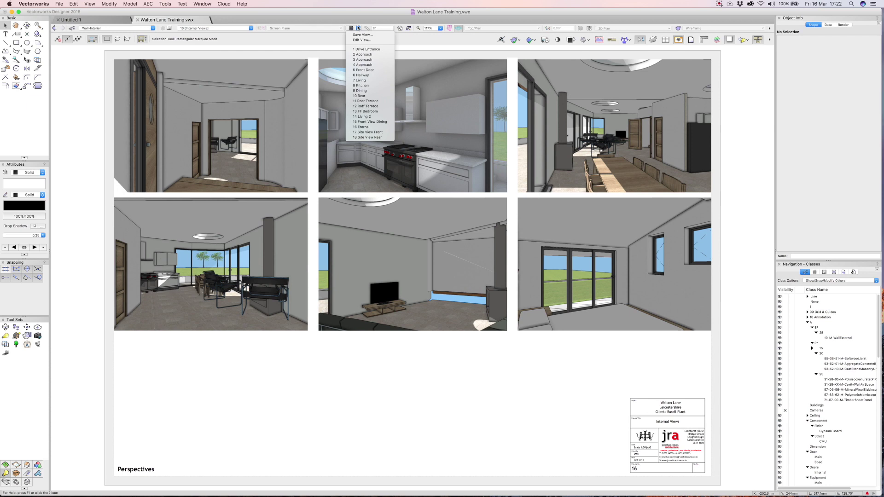
{"action": "left_click", "coordinate": [357, 28]}
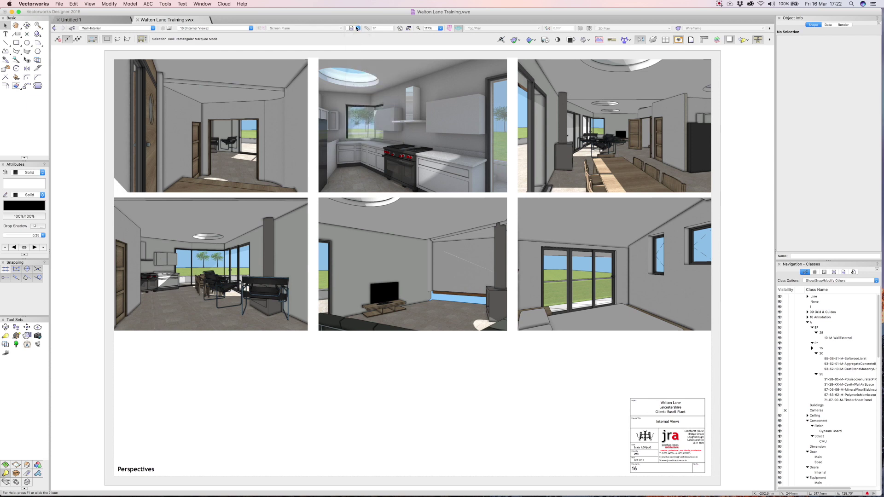
{"action": "left_click", "coordinate": [355, 29]}
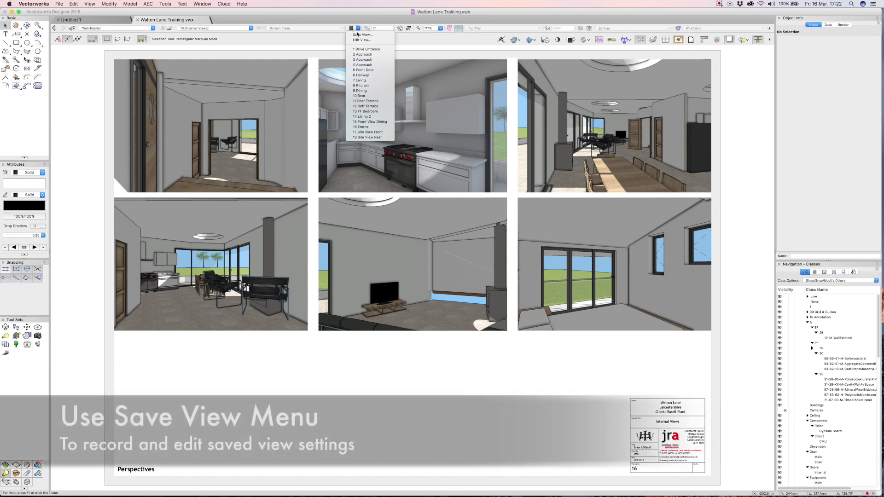
{"action": "left_click", "coordinate": [360, 35]}
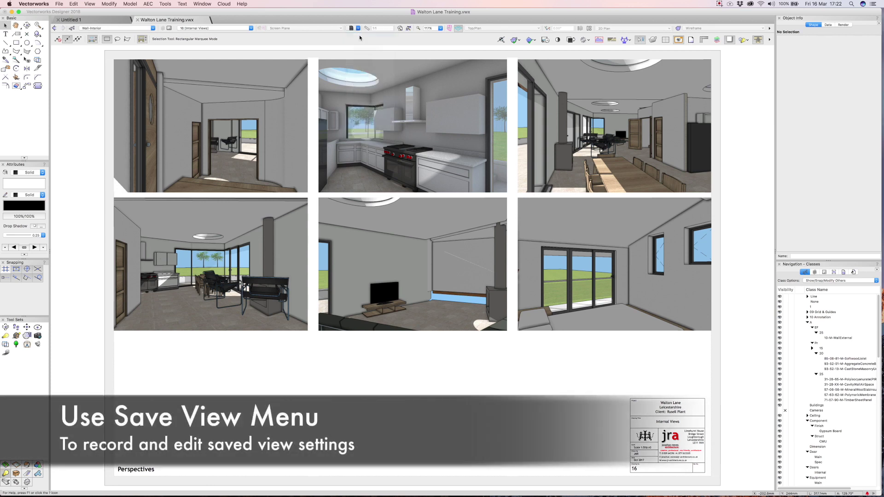
{"action": "type", "text": "Sheet"}
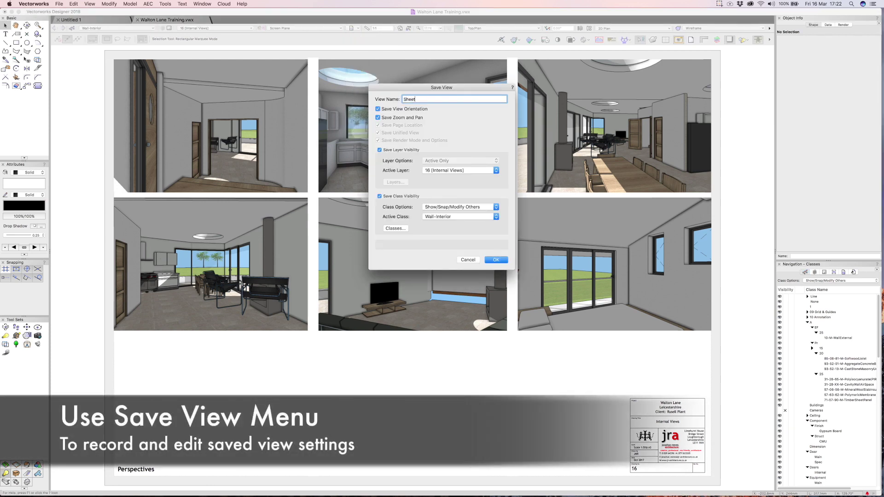
{"action": "key", "text": "Return"}
Open the saved view 1 Drive Entrance and move around the driveway with the Walkthrough tool.
{"action": "left_click", "coordinate": [357, 28]}
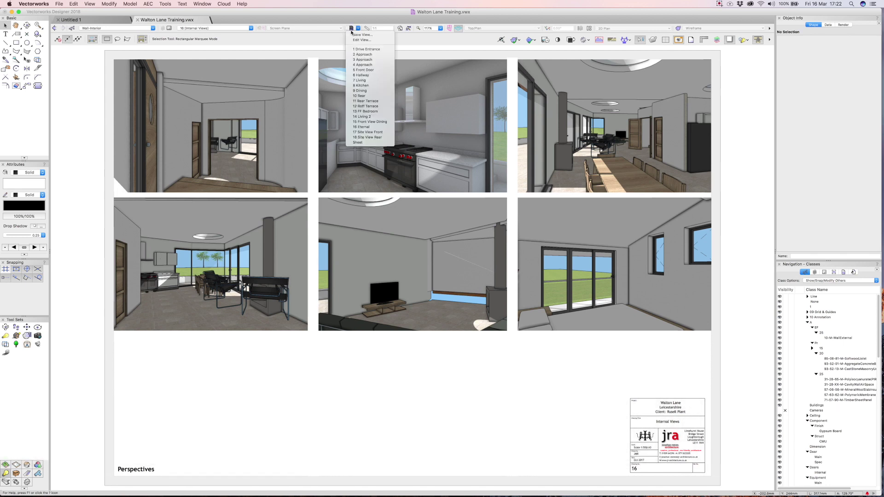
{"action": "left_click", "coordinate": [355, 49]}
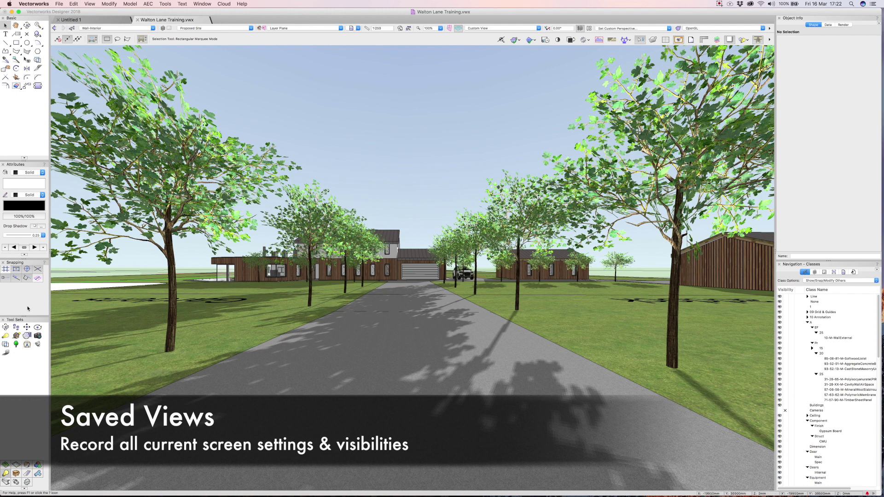
{"action": "left_click", "coordinate": [17, 327]}
{"action": "left_click_drag", "start_coordinate": [420, 325], "coordinate": [157, 291]}
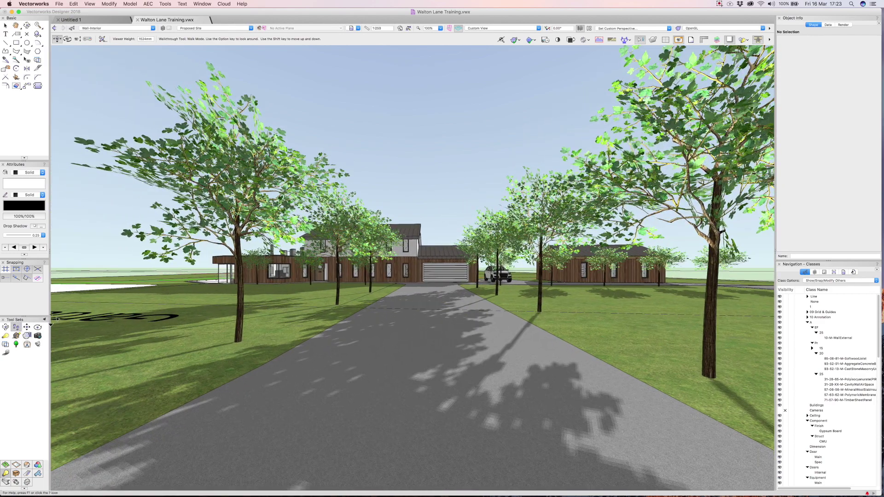
{"action": "mouse_move", "coordinate": [401, 296]}
{"action": "left_mouse_down"}
{"action": "mouse_move", "coordinate": [467, 298]}
{"action": "mouse_move", "coordinate": [375, 298]}
{"action": "mouse_move", "coordinate": [403, 293]}
{"action": "left_mouse_up"}
Hide all enabled palettes for a full-screen presentation and walk up the driveway towards the house.
{"action": "left_click", "coordinate": [202, 3]}
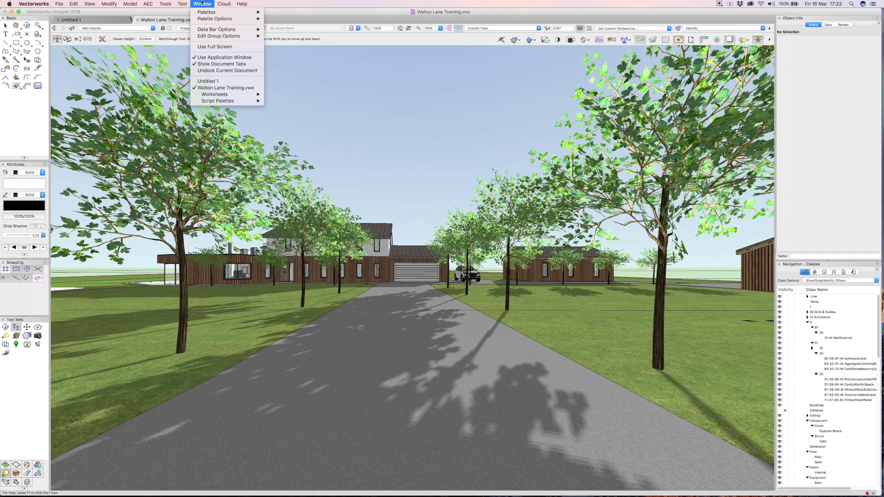
{"action": "mouse_move", "coordinate": [208, 14]}
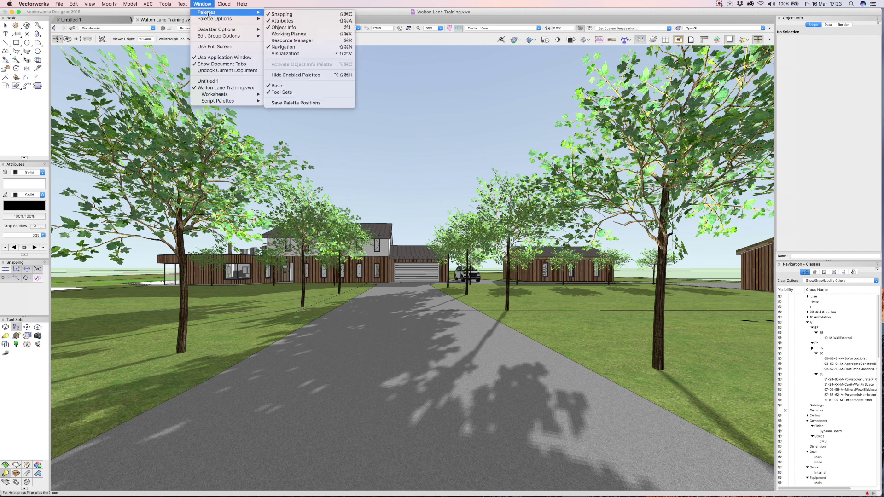
{"action": "left_click", "coordinate": [310, 75]}
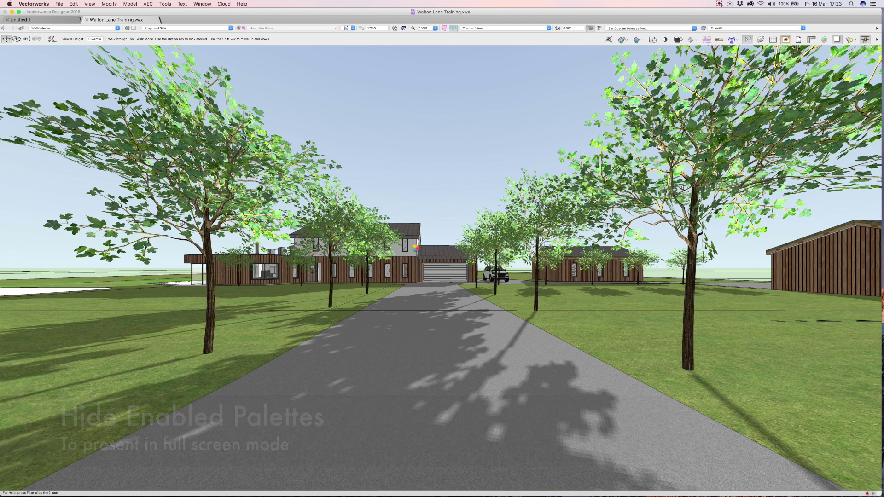
{"action": "left_click_drag", "start_coordinate": [448, 279], "coordinate": [446, 210]}
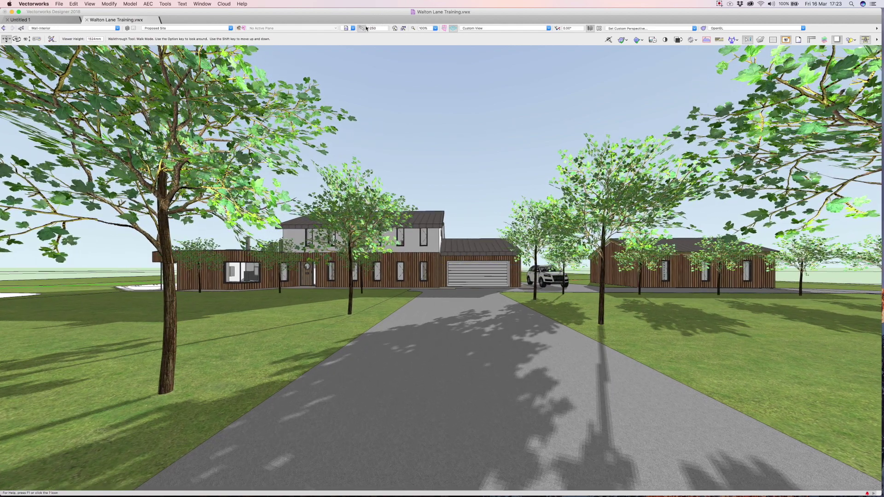
Open the saved view 3 Approach, then the saved view showing the house front near the entrance door.
{"action": "left_click", "coordinate": [352, 28]}
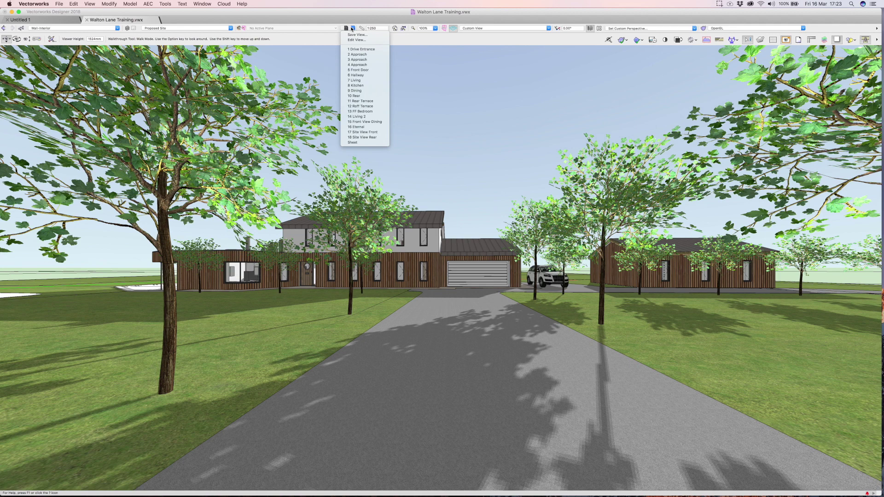
{"action": "left_click", "coordinate": [362, 60]}
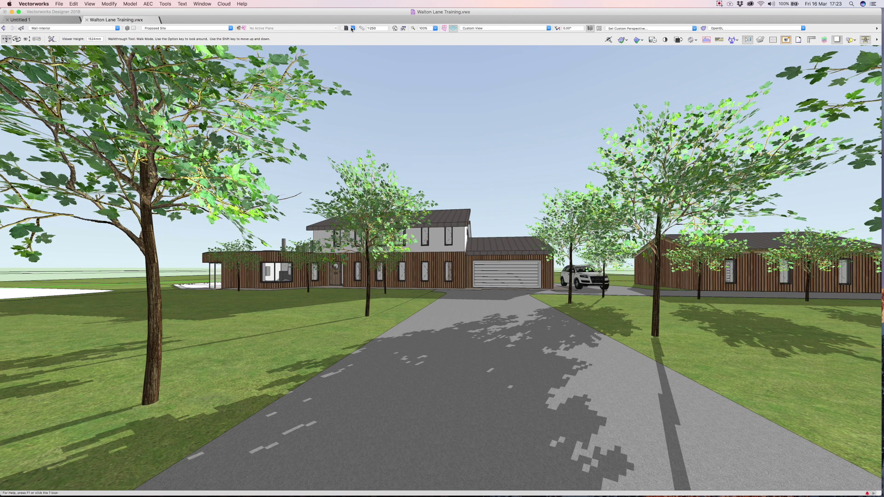
{"action": "left_click", "coordinate": [352, 29]}
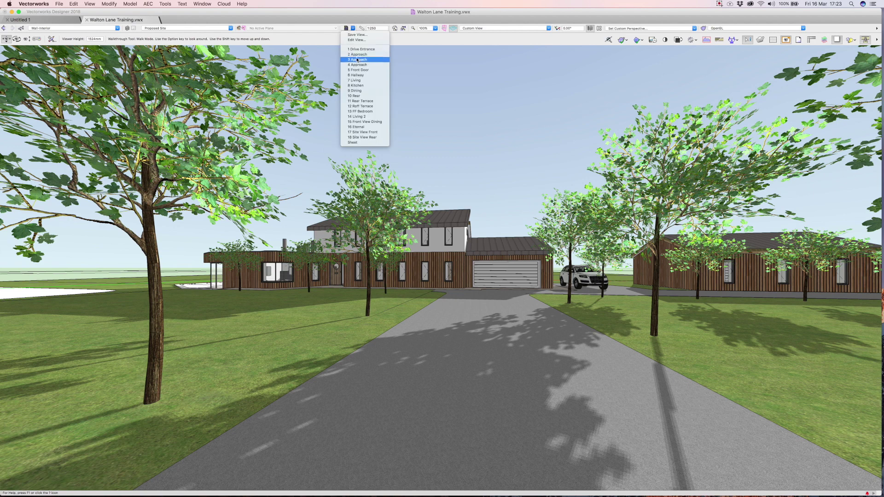
{"action": "left_click", "coordinate": [364, 86]}
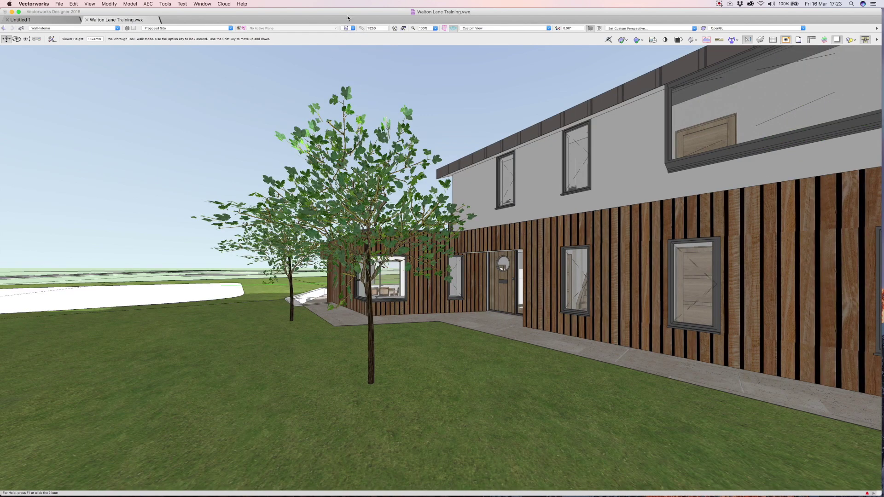
Open the saved view 6 Hallway and walk through the entrance hall towards the glazed double doors.
{"action": "left_click", "coordinate": [352, 29]}
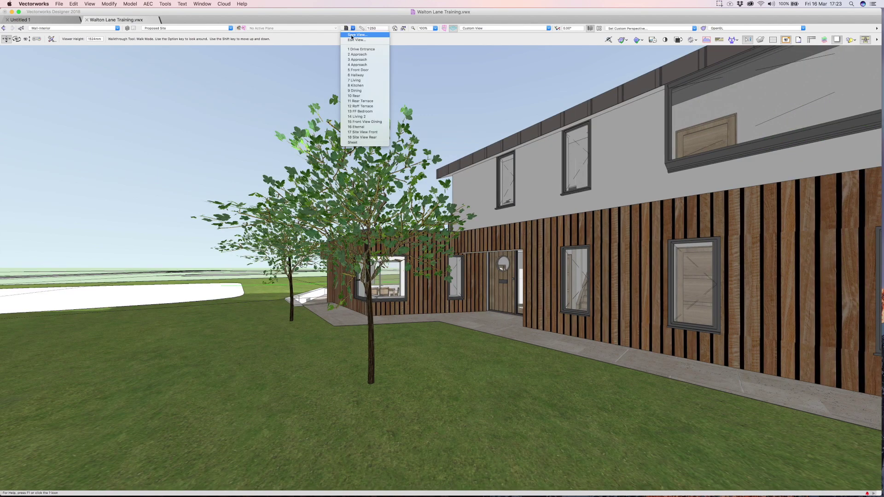
{"action": "left_click", "coordinate": [361, 75]}
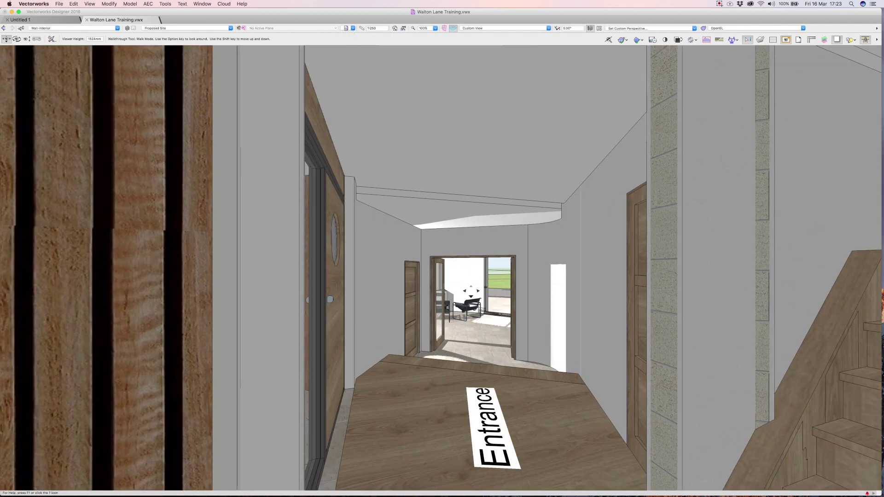
{"action": "left_click_drag", "start_coordinate": [472, 291], "coordinate": [495, 288]}
Open the saved view 7 Living and bring the hidden palettes back on screen.
{"action": "left_click", "coordinate": [353, 28]}
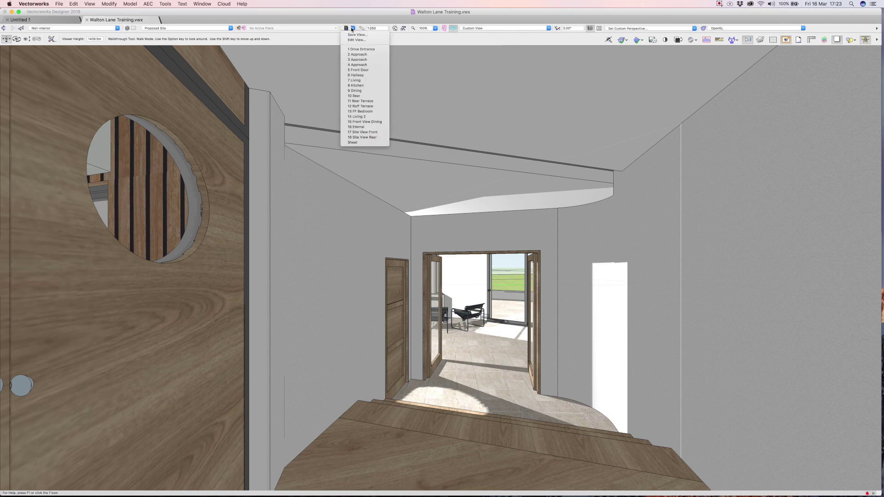
{"action": "left_click", "coordinate": [359, 81]}
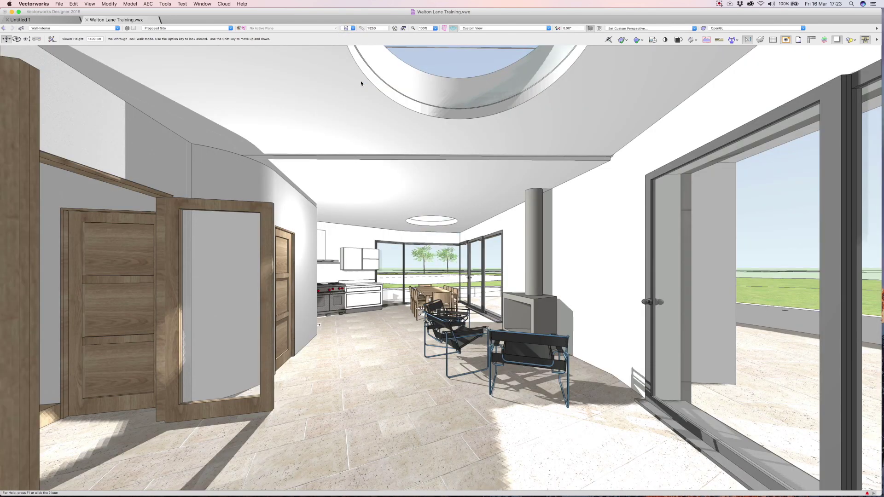
{"action": "left_click", "coordinate": [205, 4]}
{"action": "mouse_move", "coordinate": [207, 12]}
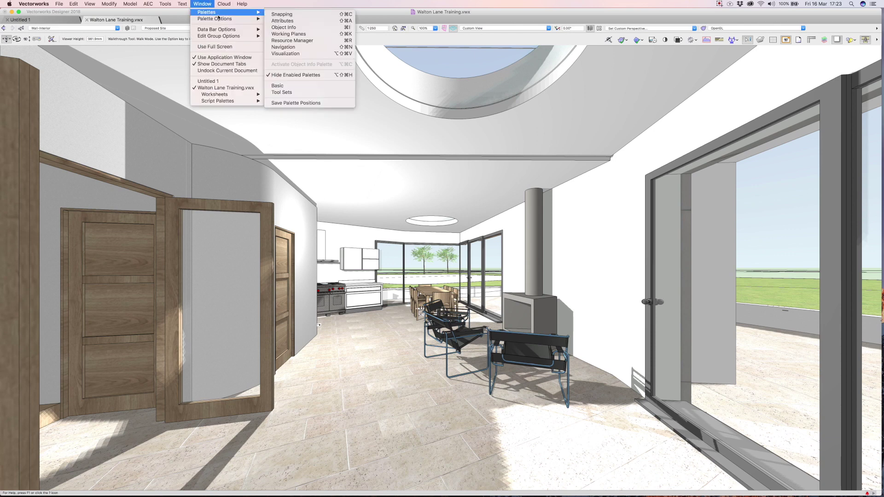
{"action": "left_click", "coordinate": [296, 75]}
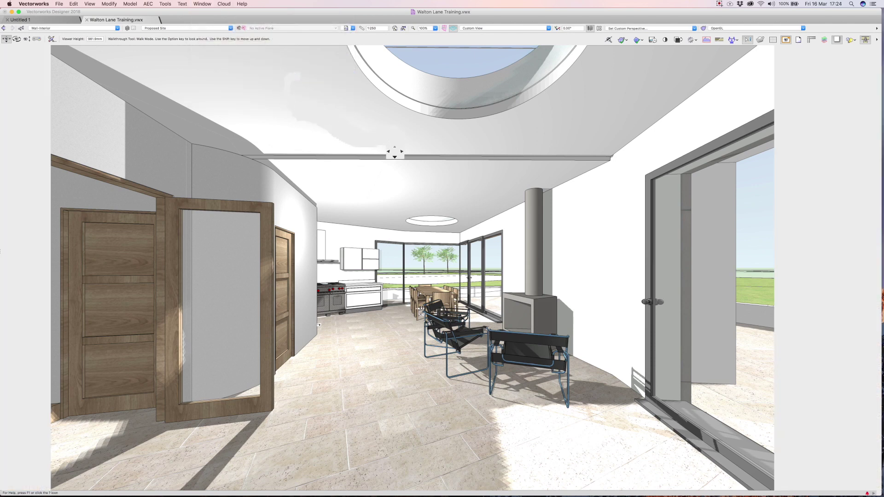
{"action": "key", "text": "super+shift+p"}
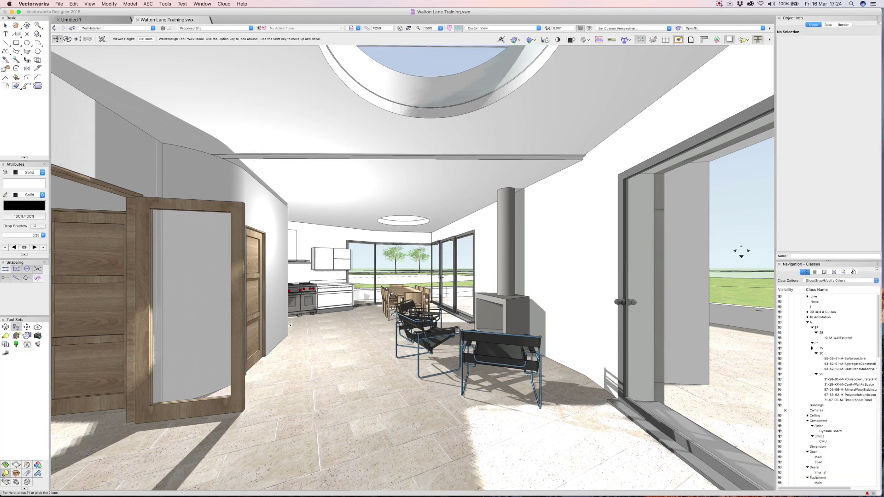
Bring up the list of saved views for quick access and activate 8 Kitchen, then 9 Dining.
{"action": "left_click", "coordinate": [843, 273]}
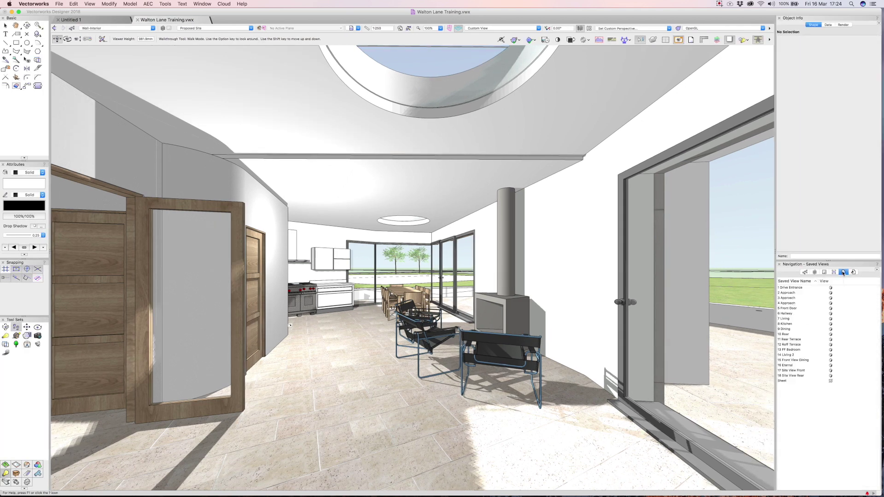
{"action": "left_click", "coordinate": [785, 319]}
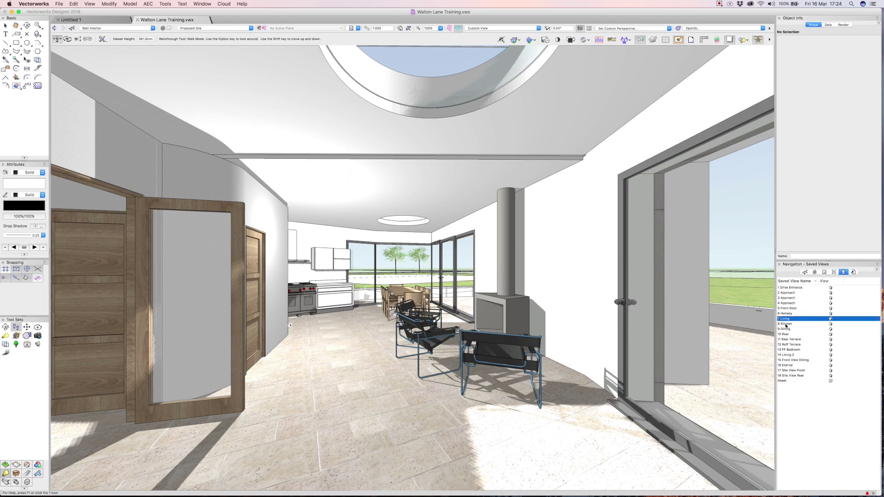
{"action": "left_click", "coordinate": [786, 324]}
{"action": "double_click", "coordinate": [786, 324]}
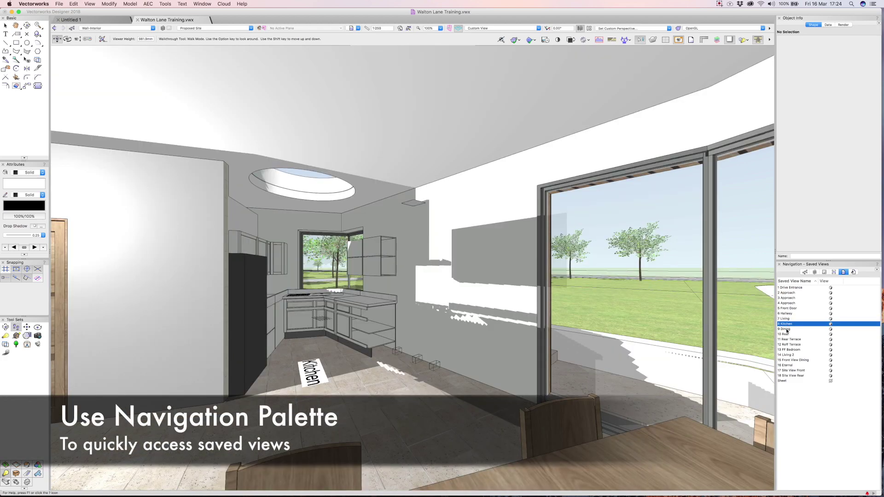
{"action": "left_click", "coordinate": [787, 329]}
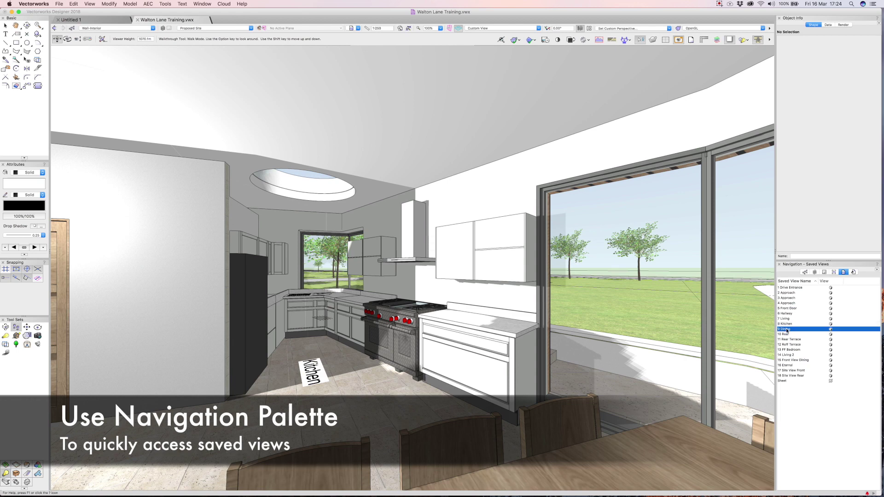
{"action": "double_click", "coordinate": [787, 329]}
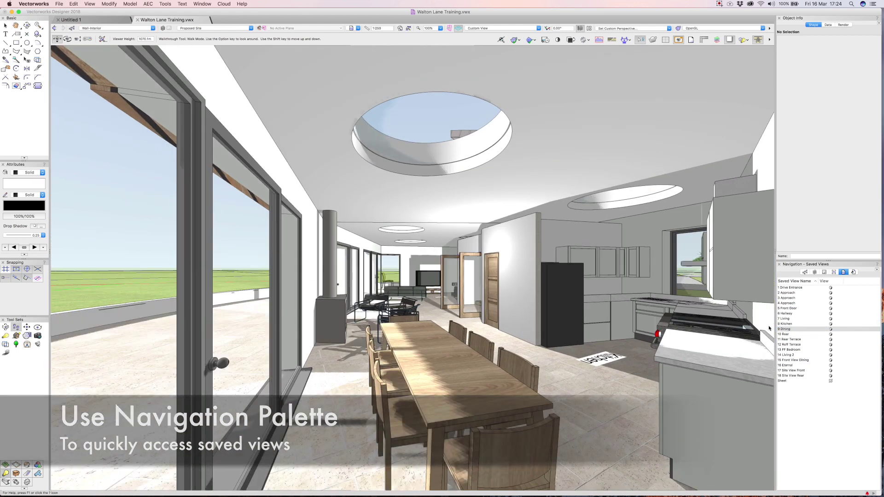
Walk to a new viewpoint beside the dining table and redefine the saved view 9 Dining to match it, with all restore options enabled.
{"action": "left_click_drag", "start_coordinate": [545, 321], "coordinate": [724, 314]}
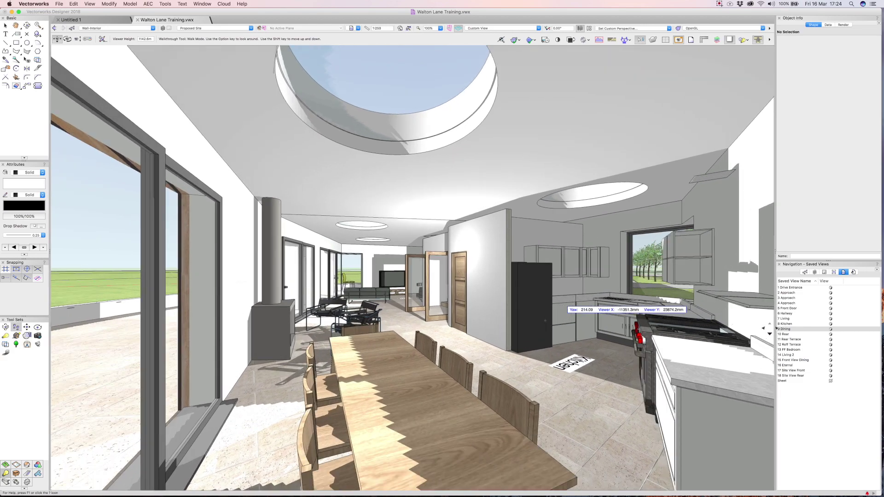
{"action": "right_click", "coordinate": [782, 328]}
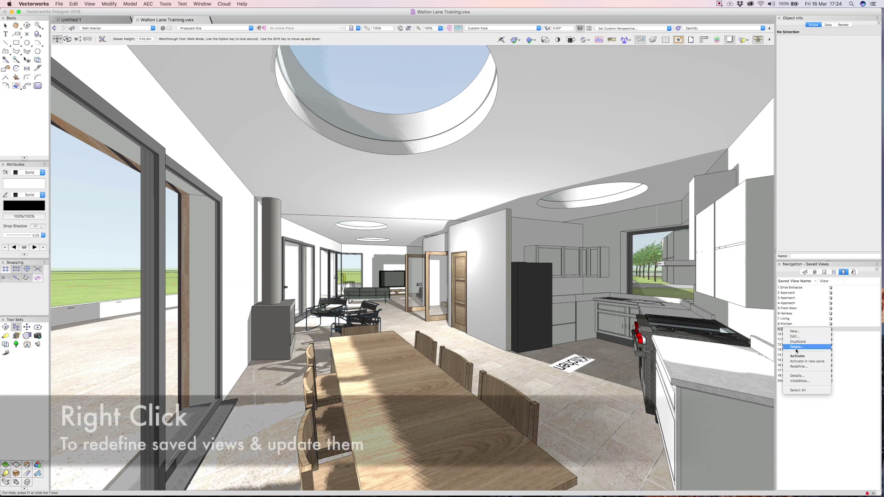
{"action": "left_click", "coordinate": [802, 367]}
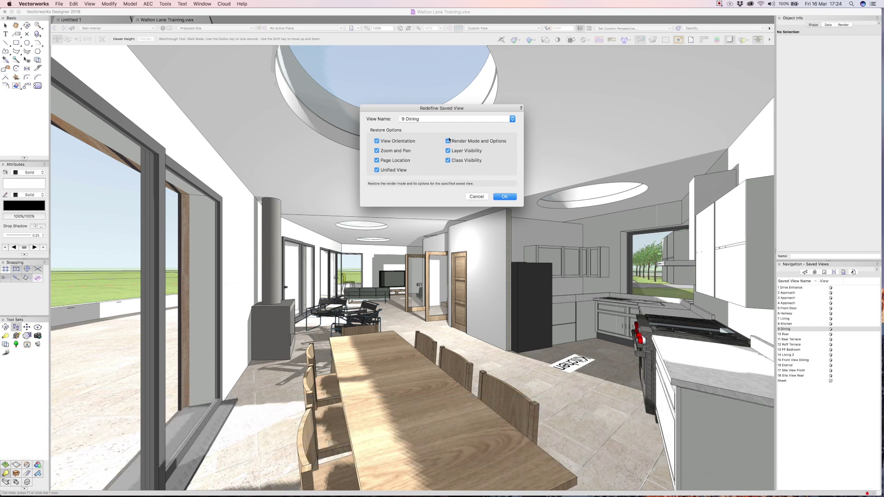
{"action": "left_click", "coordinate": [505, 196]}
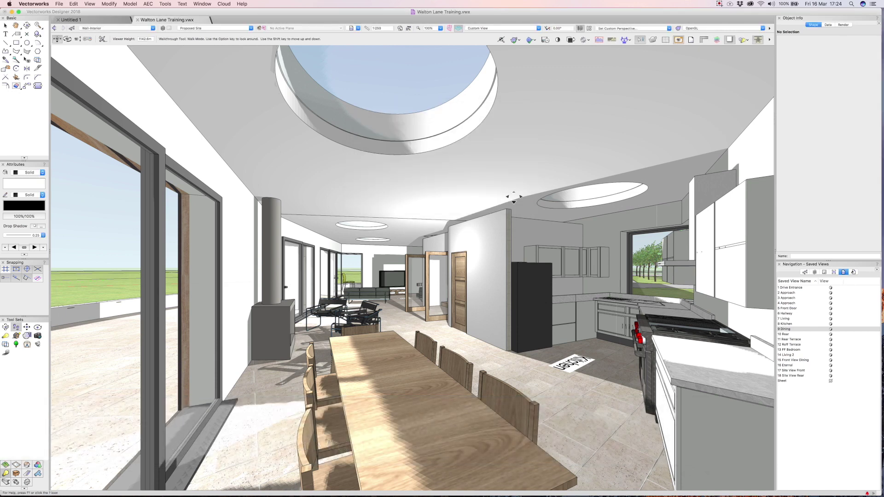
Check the redefined dining view by activating 8 Kitchen and returning to 9 Dining.
{"action": "left_click", "coordinate": [787, 324]}
{"action": "double_click", "coordinate": [787, 325]}
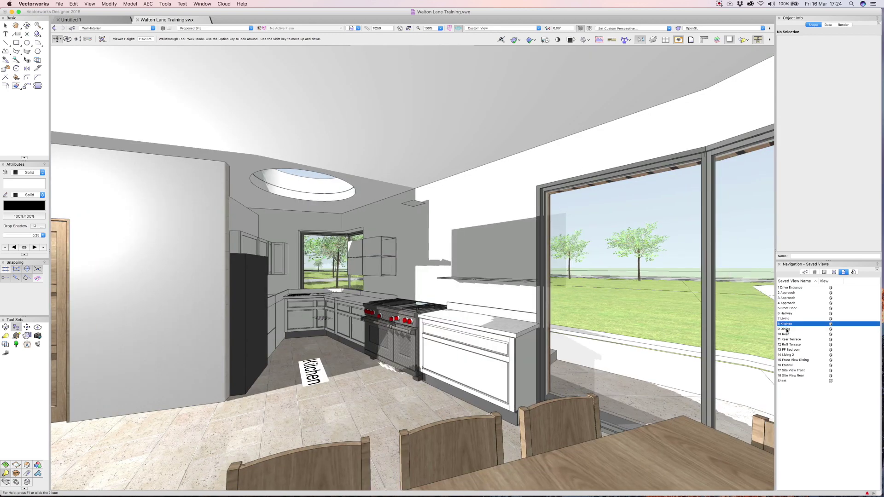
{"action": "left_click", "coordinate": [787, 329]}
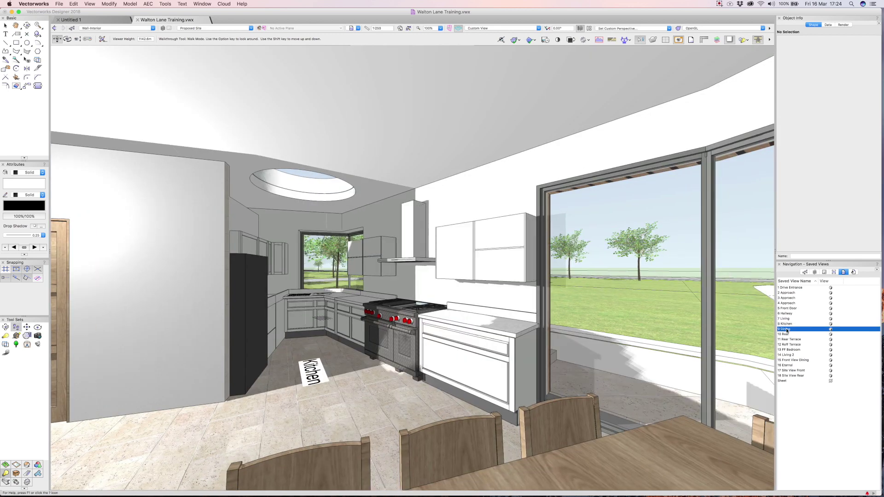
{"action": "double_click", "coordinate": [787, 330]}
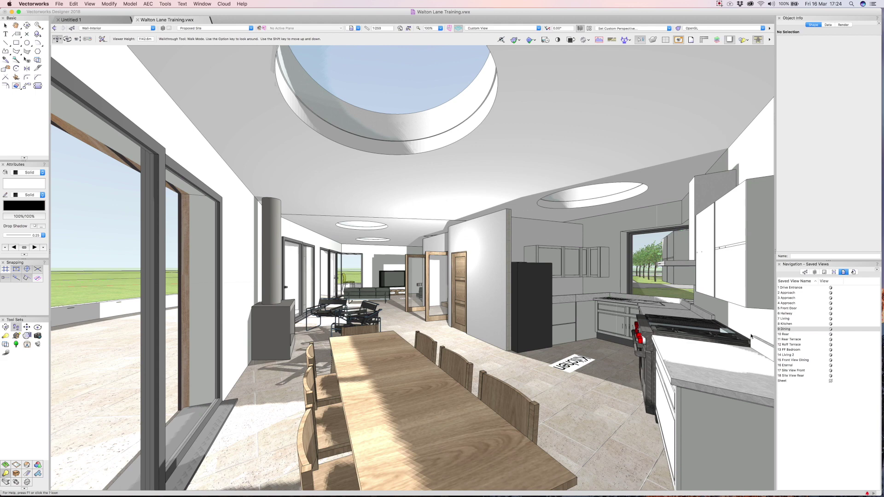
Activate the saved exterior views 10 Rear, 11 Rear Terrace and 12 Roff Terrace in turn.
{"action": "left_click", "coordinate": [788, 334]}
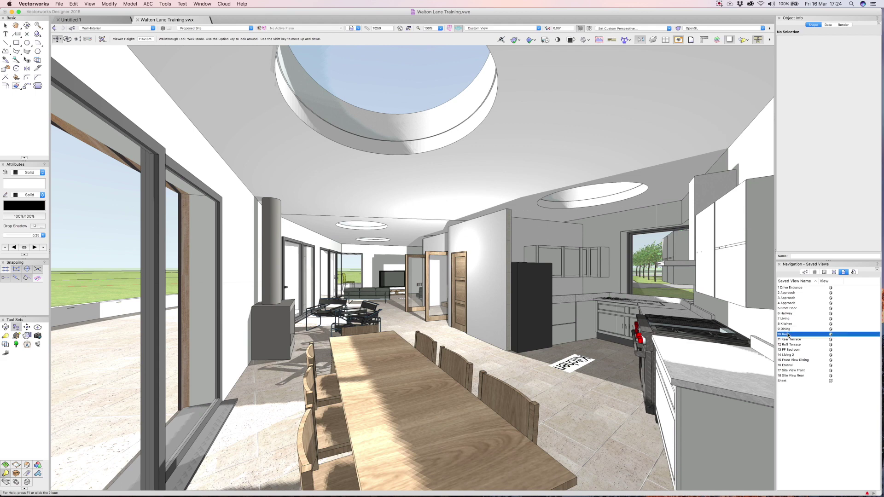
{"action": "double_click", "coordinate": [787, 334]}
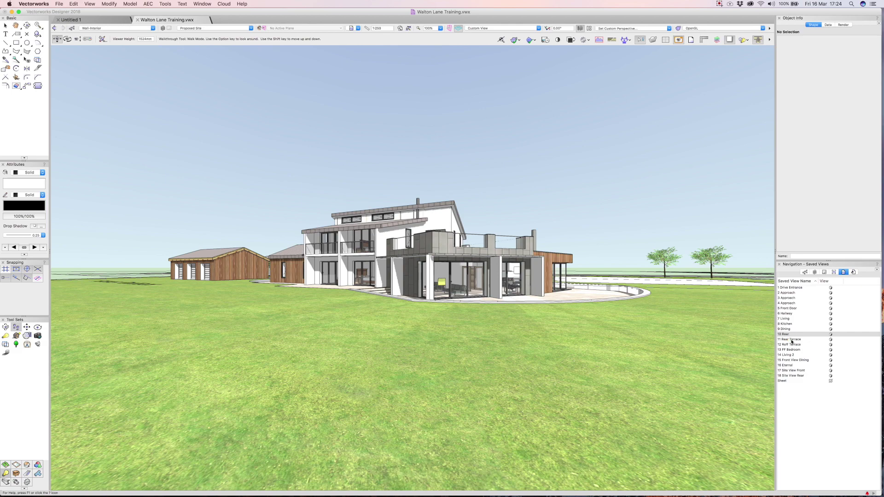
{"action": "left_click", "coordinate": [790, 339]}
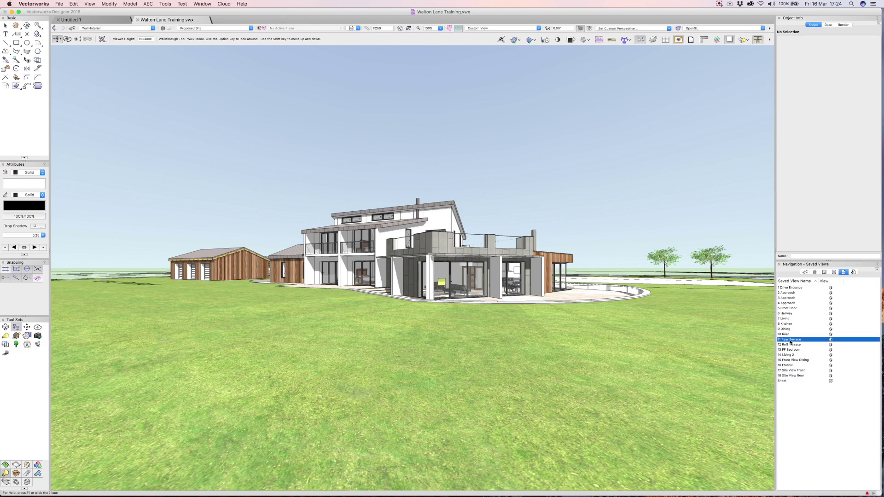
{"action": "double_click", "coordinate": [790, 339]}
{"action": "left_click", "coordinate": [788, 345]}
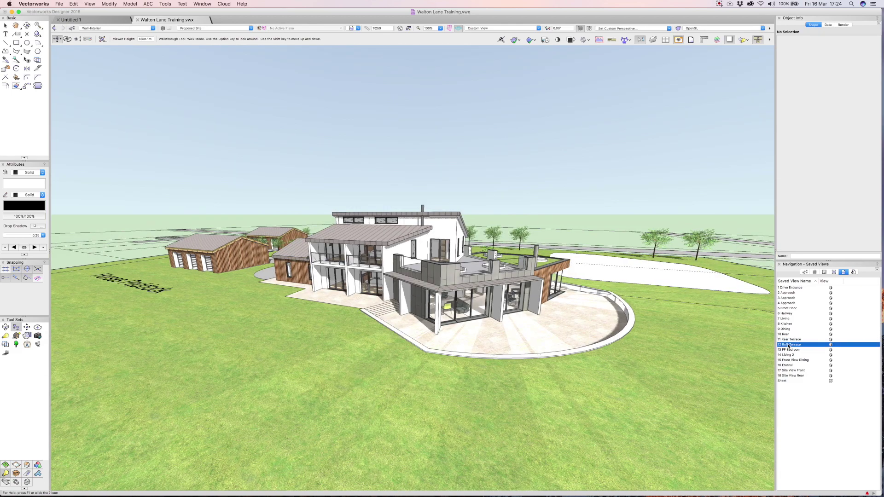
{"action": "double_click", "coordinate": [789, 345]}
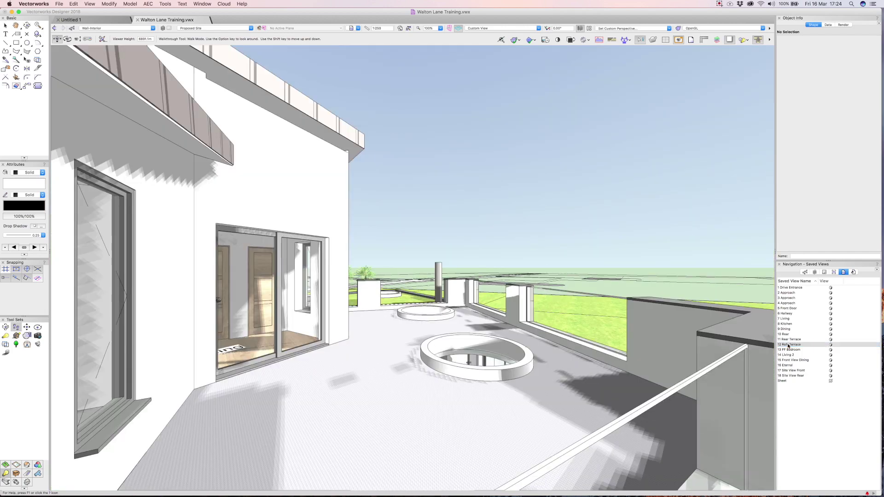
Activate the saved interior views 13 FF Bedroom and 14 Living 2 in turn.
{"action": "left_click", "coordinate": [790, 351]}
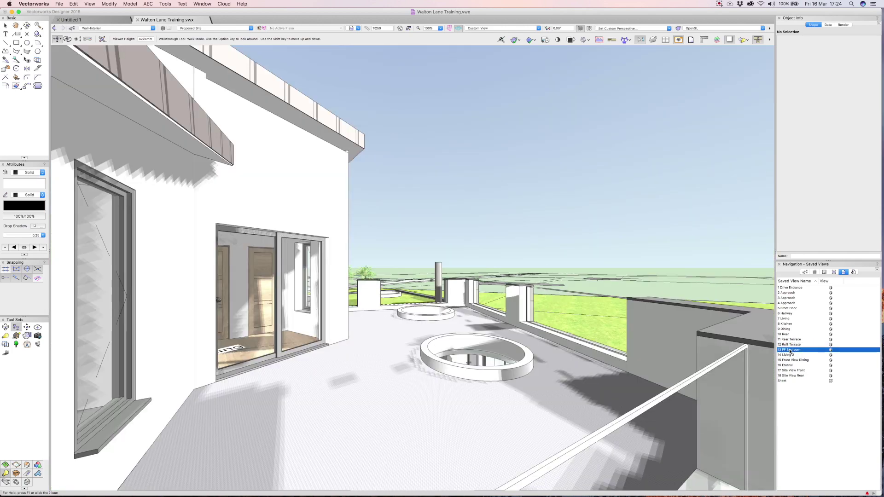
{"action": "double_click", "coordinate": [790, 351]}
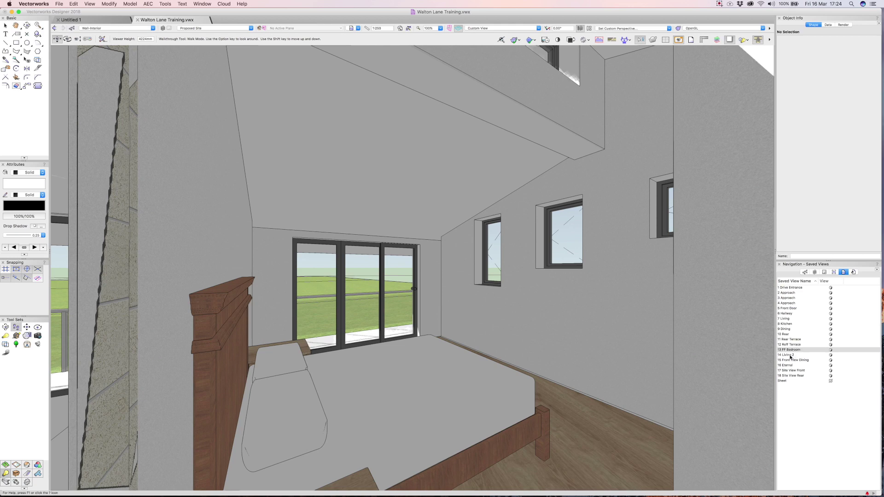
{"action": "left_click", "coordinate": [791, 355]}
{"action": "double_click", "coordinate": [791, 356]}
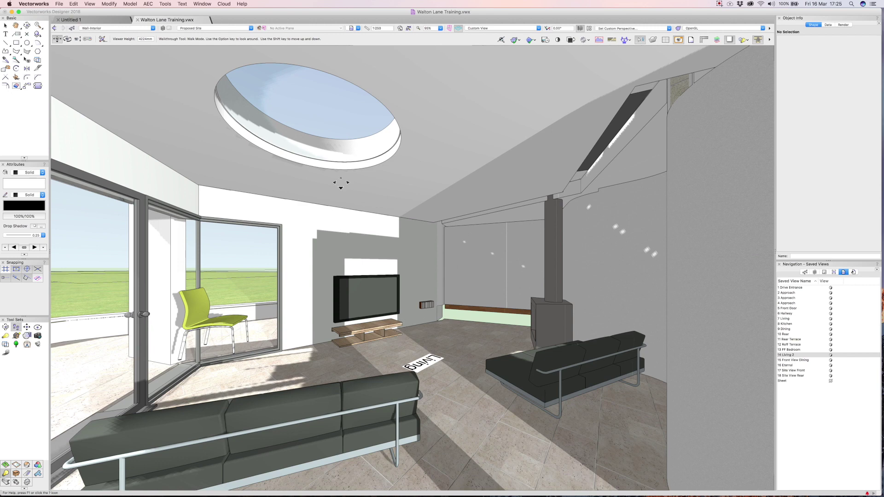
Select the viewport showing in the living room with the Selection tool and activate the saved view 15 Front View Dining.
{"action": "left_click", "coordinate": [5, 27]}
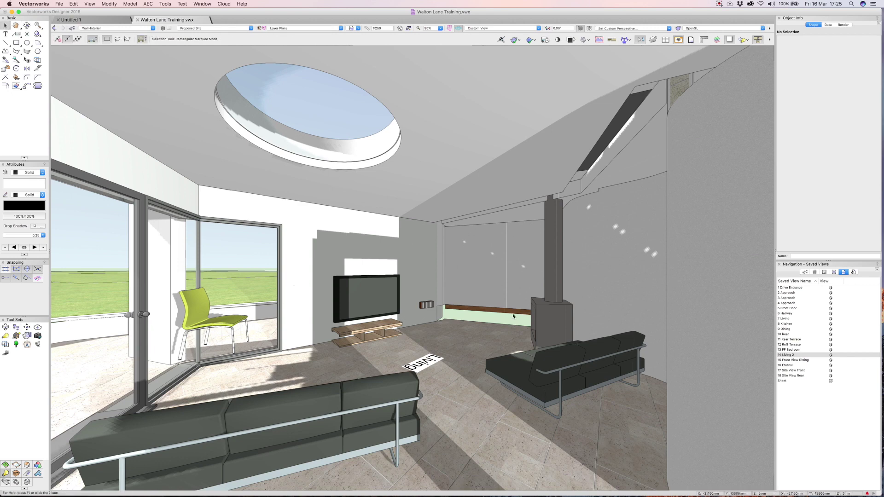
{"action": "left_click", "coordinate": [495, 300]}
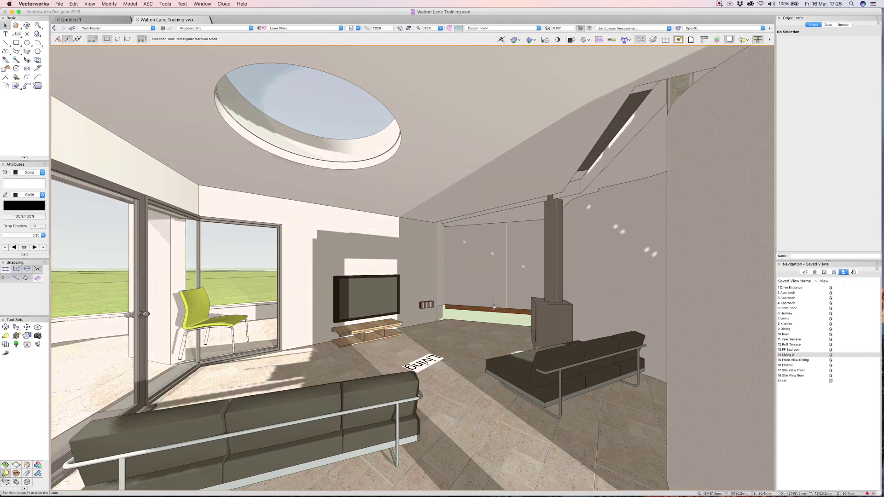
{"action": "left_click", "coordinate": [792, 361]}
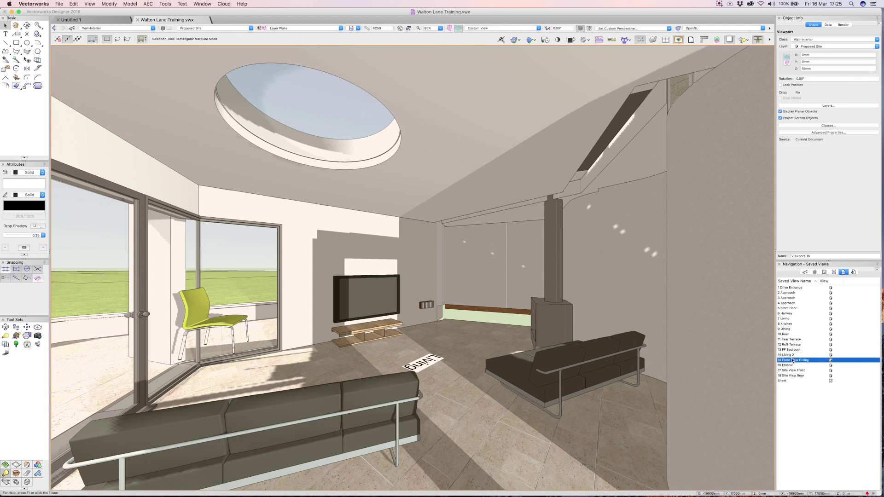
{"action": "double_click", "coordinate": [792, 360]}
{"action": "left_click", "coordinate": [591, 336]}
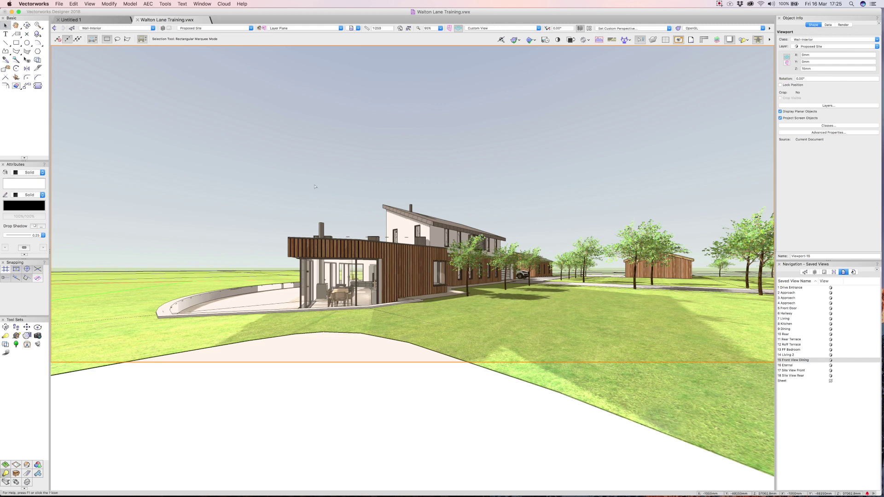
Activate the saved view Sheet, then make 3d Pr - GF the active layer and show its whole plan in Top/Plan.
{"action": "left_click", "coordinate": [358, 28]}
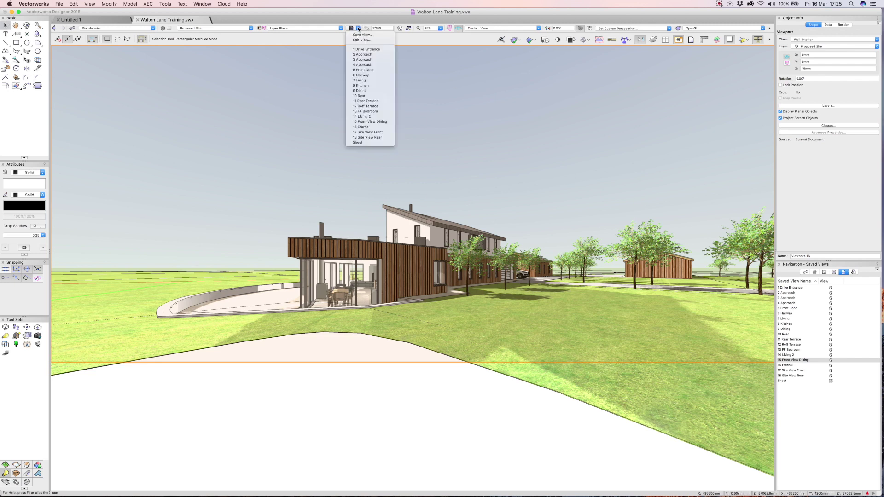
{"action": "left_click", "coordinate": [368, 143]}
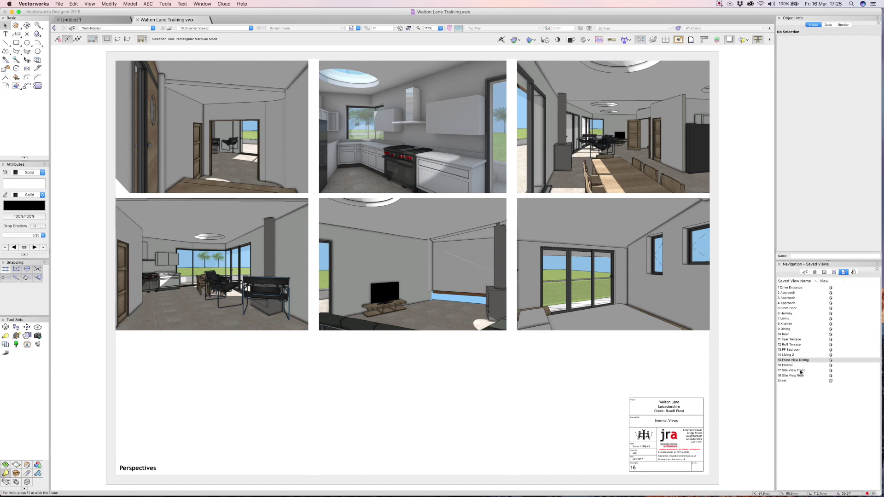
{"action": "left_click", "coordinate": [186, 29]}
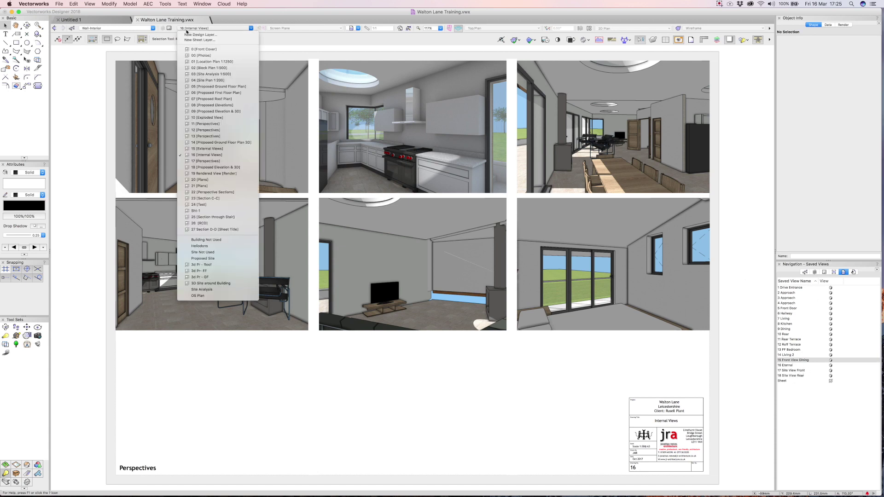
{"action": "left_click", "coordinate": [294, 277]}
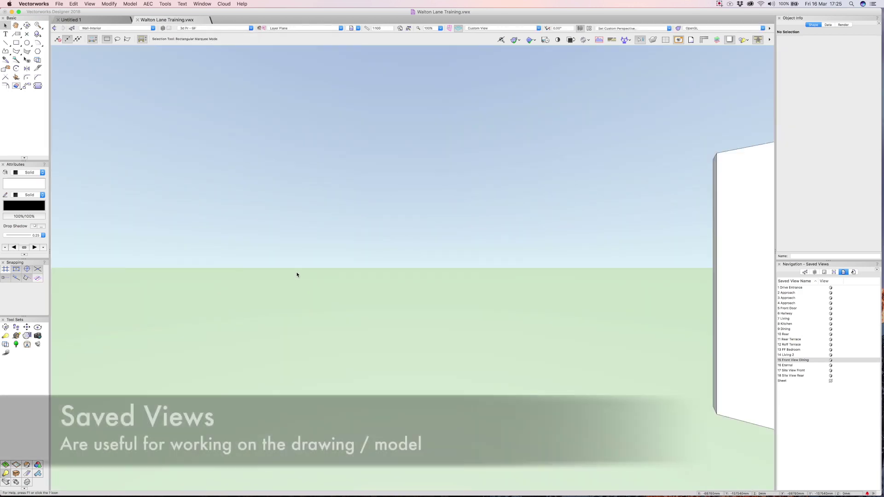
{"action": "key", "text": "super+5"}
{"action": "key", "text": "super+6"}
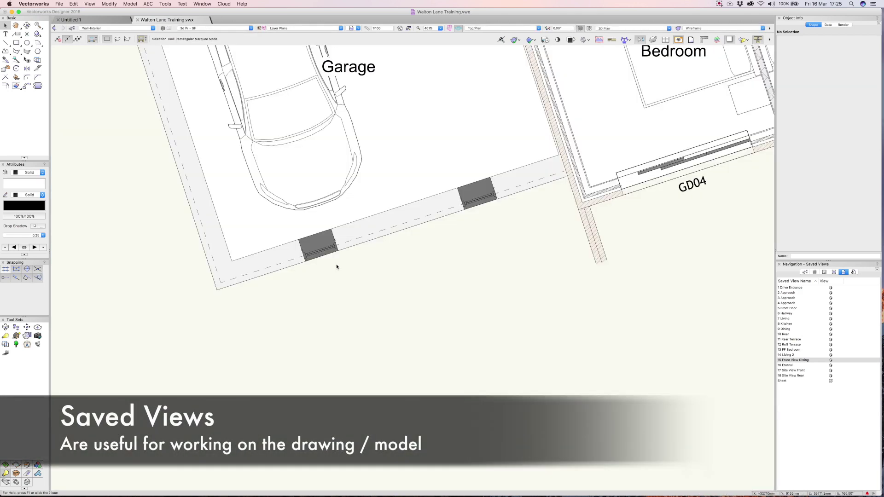
{"action": "key", "text": "super+6"}
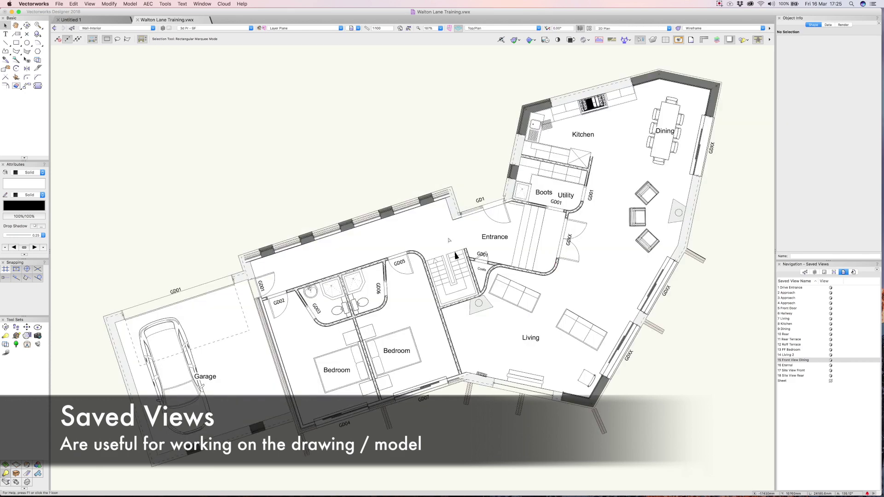
Save a plan view framing the two shower rooms above the bedrooms as a saved view named Ensuite.
{"action": "key", "text": "c"}
{"action": "left_click_drag", "start_coordinate": [412, 234], "coordinate": [500, 304]}
{"action": "left_click_drag", "start_coordinate": [514, 328], "coordinate": [514, 328]}
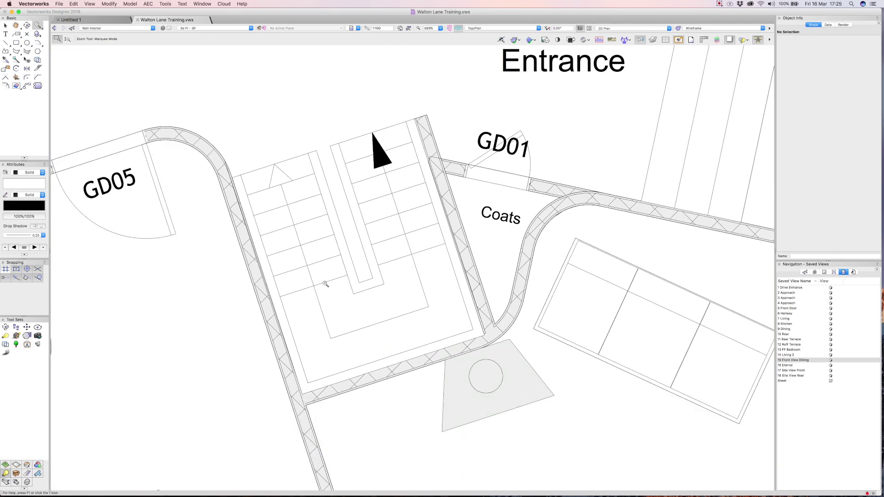
{"action": "left_click_drag", "start_coordinate": [274, 278], "coordinate": [611, 209]}
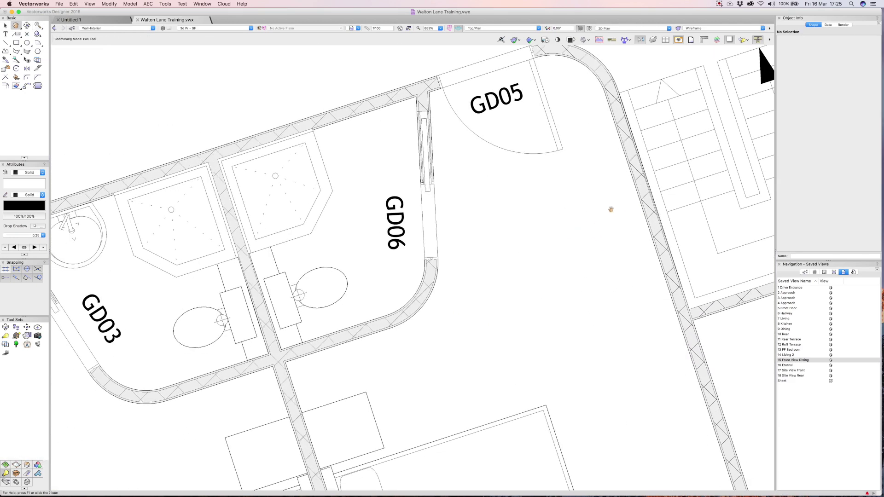
{"action": "left_click_drag", "start_coordinate": [355, 198], "coordinate": [384, 194]}
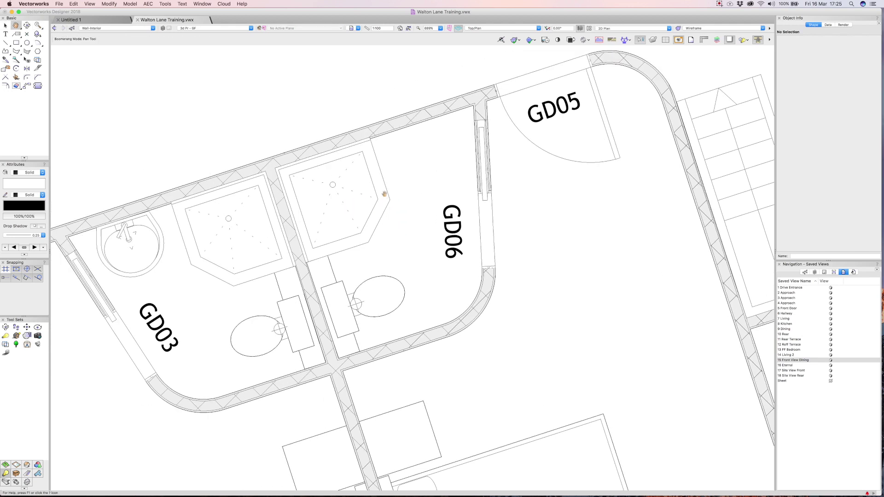
{"action": "key", "text": "space"}
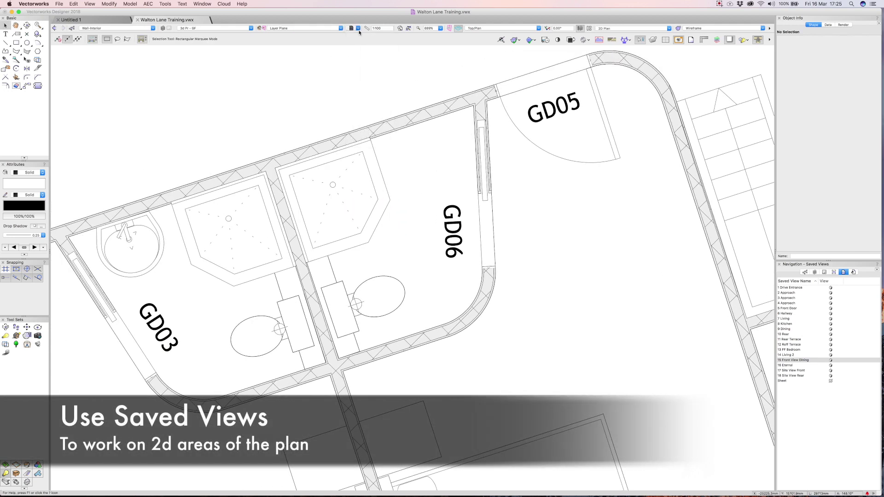
{"action": "left_click", "coordinate": [357, 29]}
{"action": "left_click", "coordinate": [368, 34]}
{"action": "type", "text": "En"}
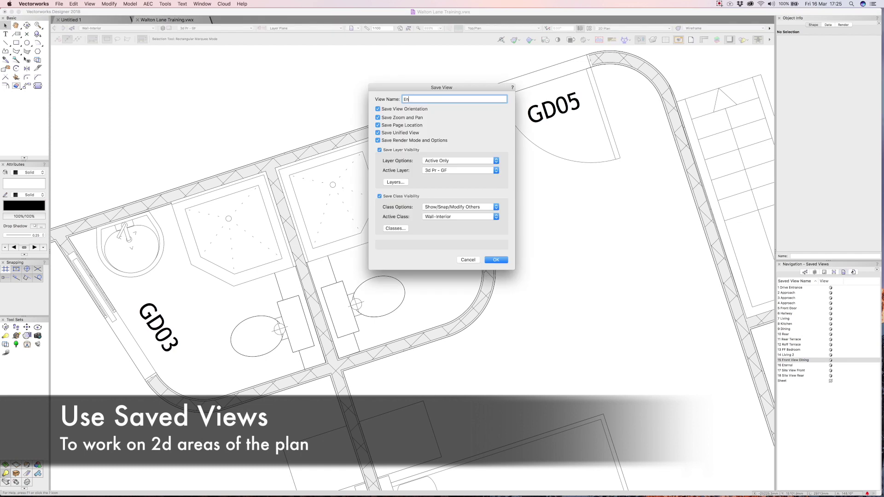
{"action": "type", "text": "suite"}
{"action": "key", "text": "Return"}
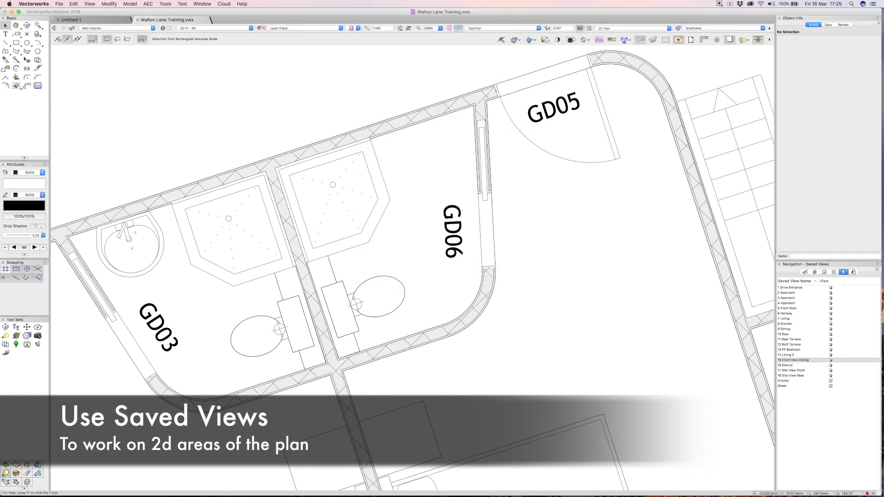
Save a plan view framing the boots and utility area beside the kitchen as a saved view named Utility.
{"action": "key", "text": "super+4"}
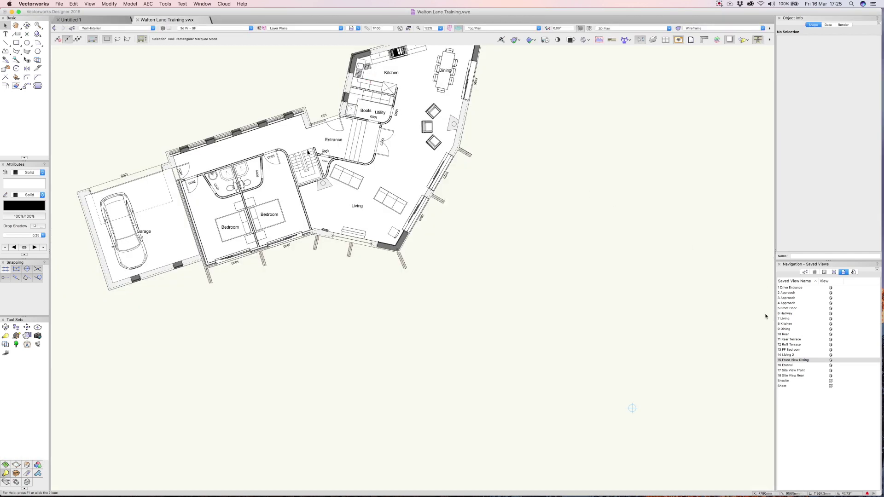
{"action": "key", "text": "c"}
{"action": "left_click_drag", "start_coordinate": [343, 67], "coordinate": [420, 155]}
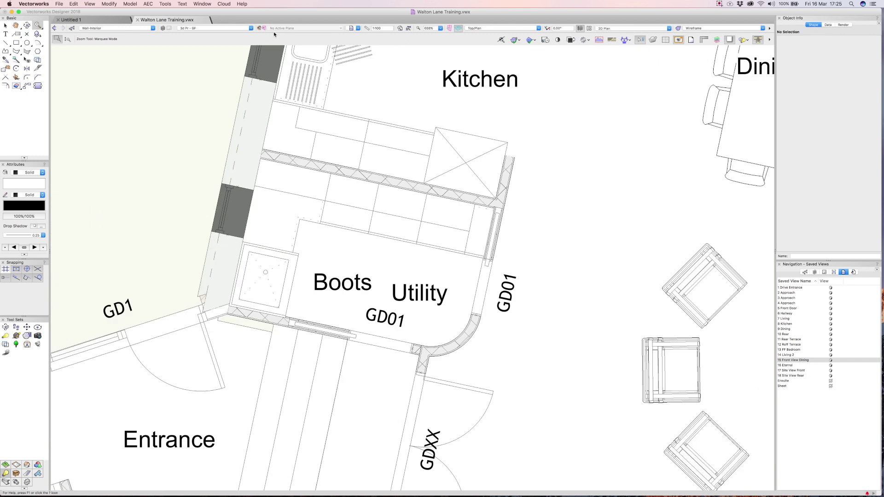
{"action": "left_click", "coordinate": [358, 29]}
{"action": "left_click", "coordinate": [359, 34]}
{"action": "type", "text": "u"}
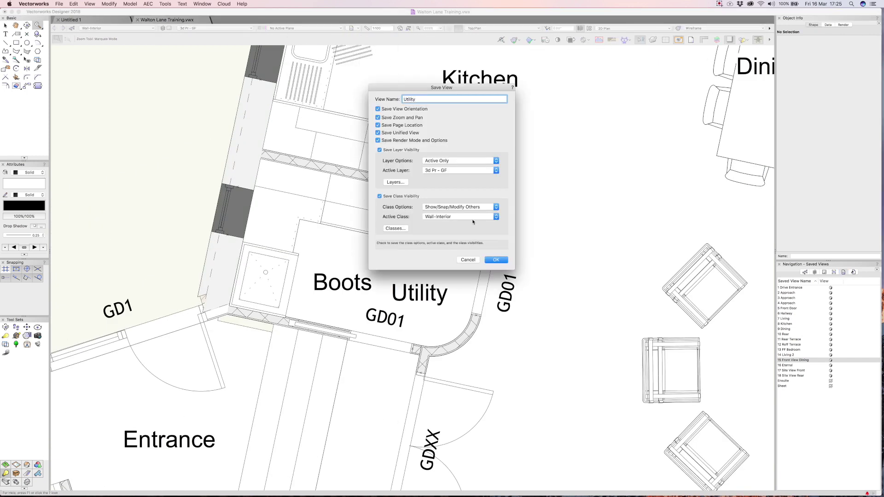
{"action": "left_click", "coordinate": [495, 260]}
Check the new plan views by activating the saved views Ensuite and Utility in turn.
{"action": "left_click", "coordinate": [358, 28]}
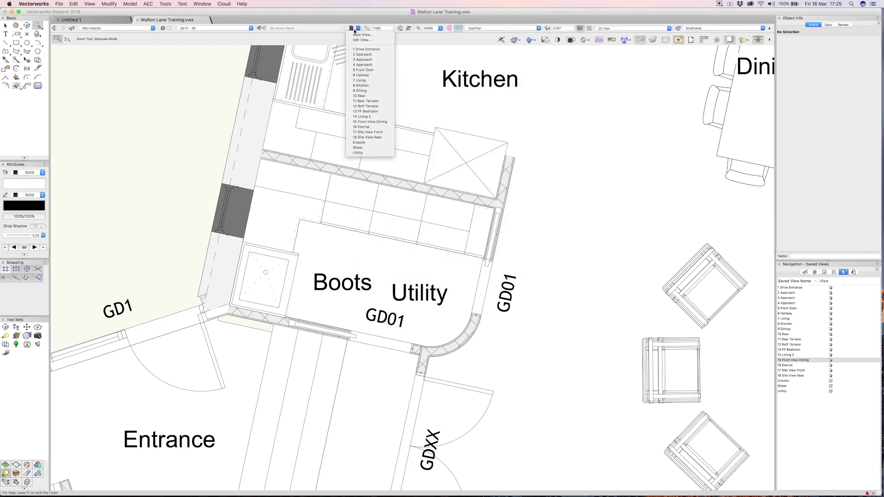
{"action": "left_click", "coordinate": [360, 142]}
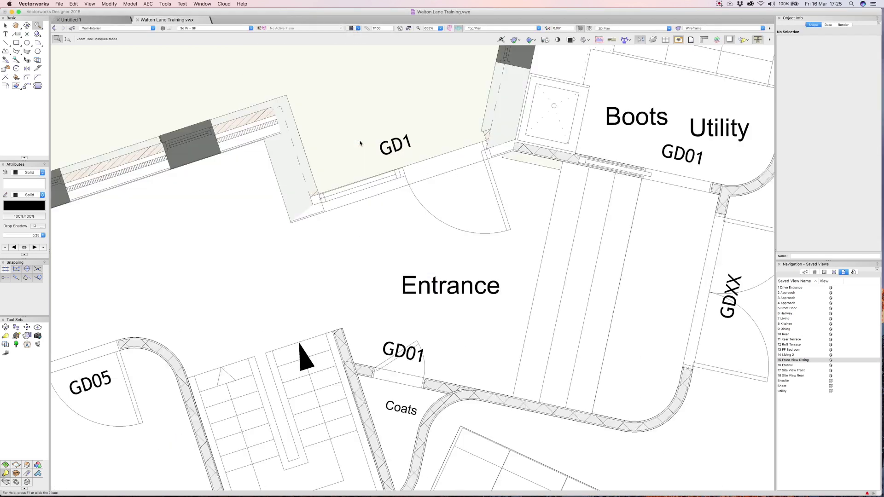
{"action": "left_click", "coordinate": [358, 29]}
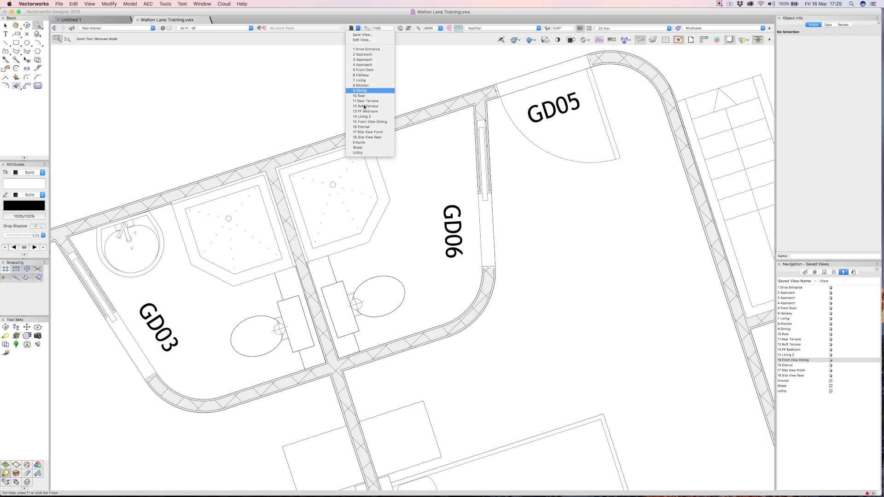
{"action": "left_click", "coordinate": [359, 153]}
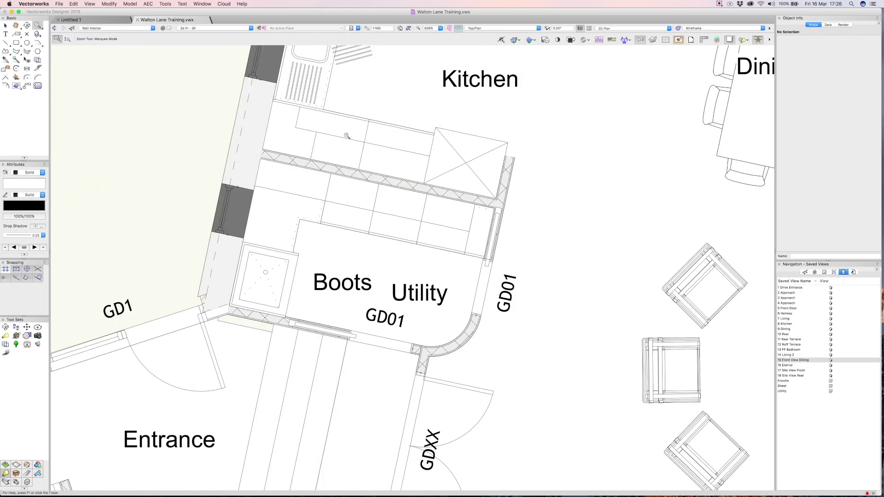
Show the whole ground floor plan, and return to the 3D site model with the saved view 2 Approach.
{"action": "key", "text": "super+4"}
{"action": "key", "text": "x"}
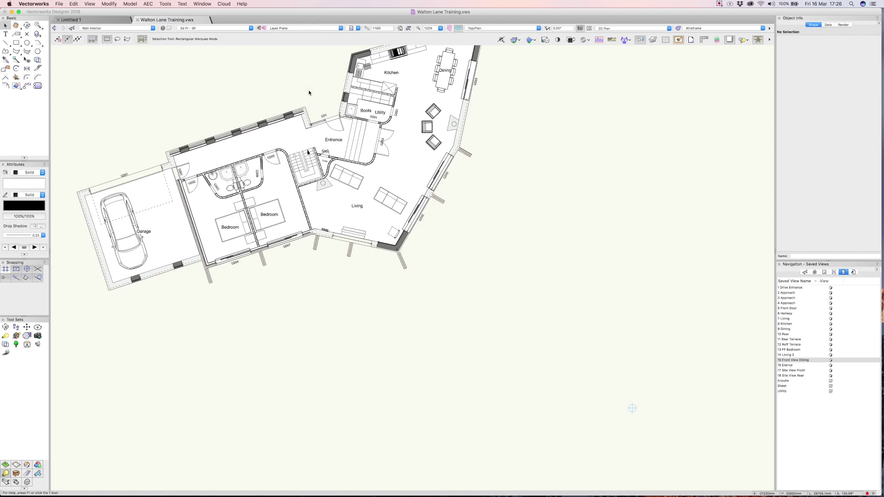
{"action": "key", "text": "super+6"}
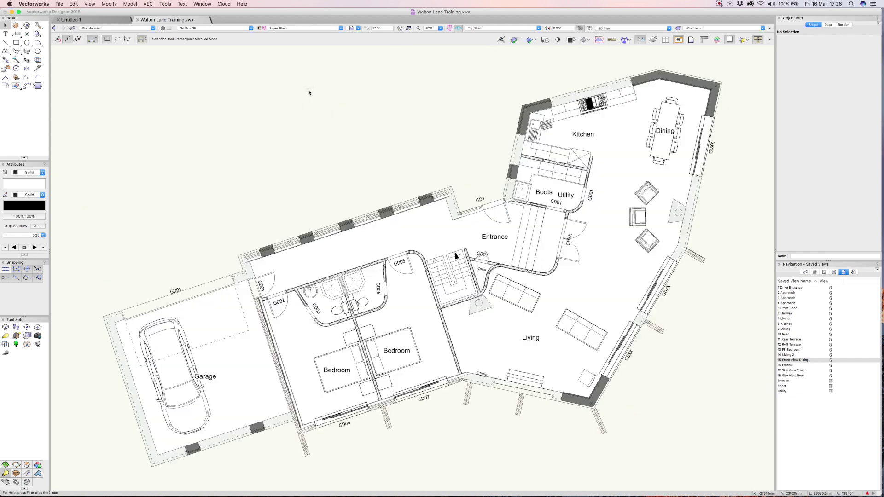
{"action": "left_click", "coordinate": [350, 29]}
{"action": "left_click", "coordinate": [360, 56]}
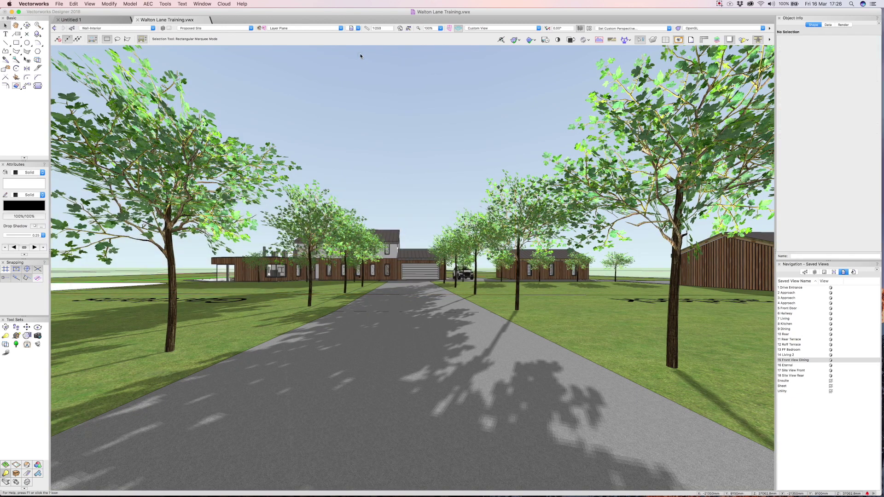
{"action": "left_click", "coordinate": [354, 28]}
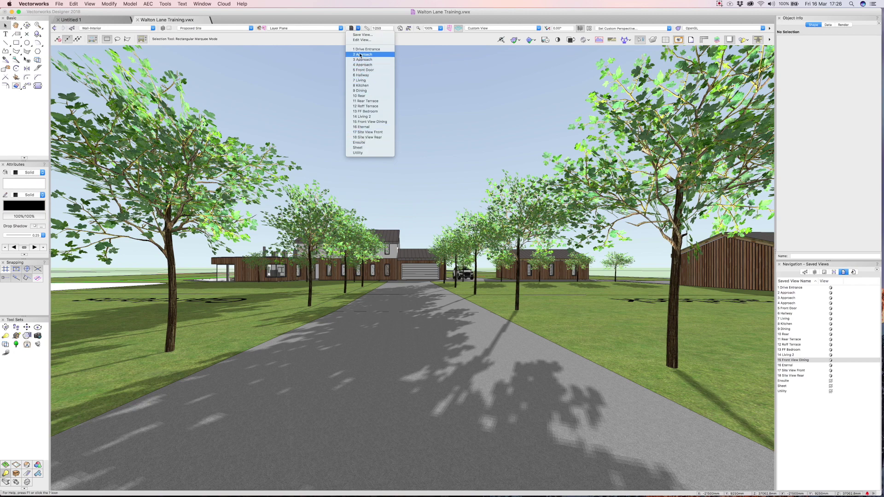
{"action": "left_click", "coordinate": [328, 74]}
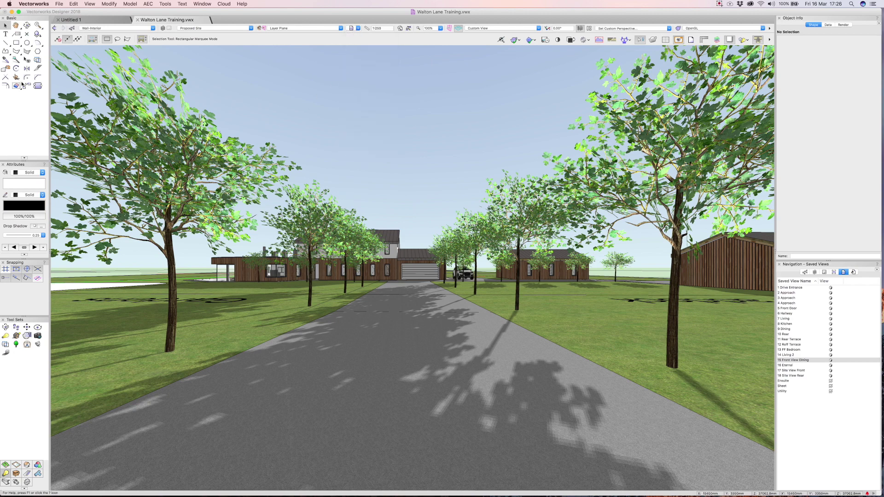
{"action": "left_click", "coordinate": [354, 29]}
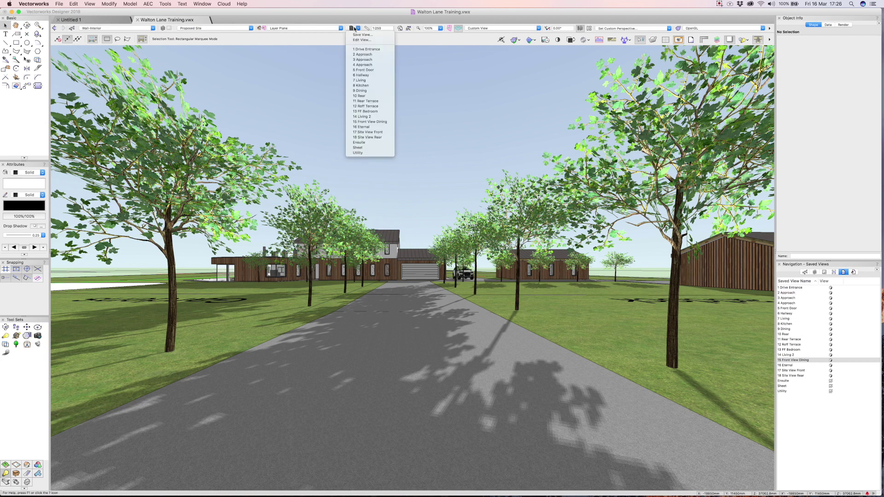
{"action": "left_click", "coordinate": [354, 29]}
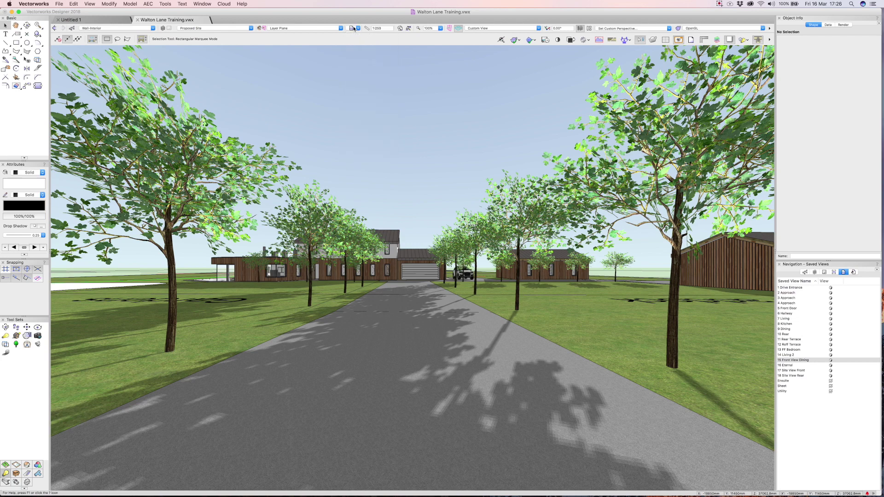